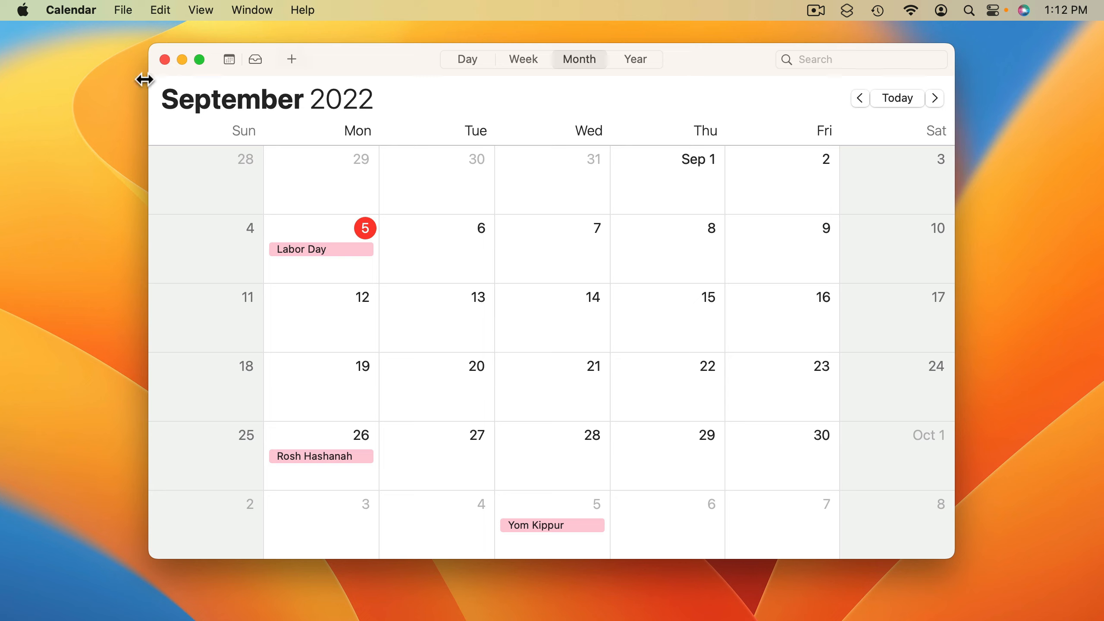
Show the calendar list and collapse and re-expand its iCloud group
click(233, 65)
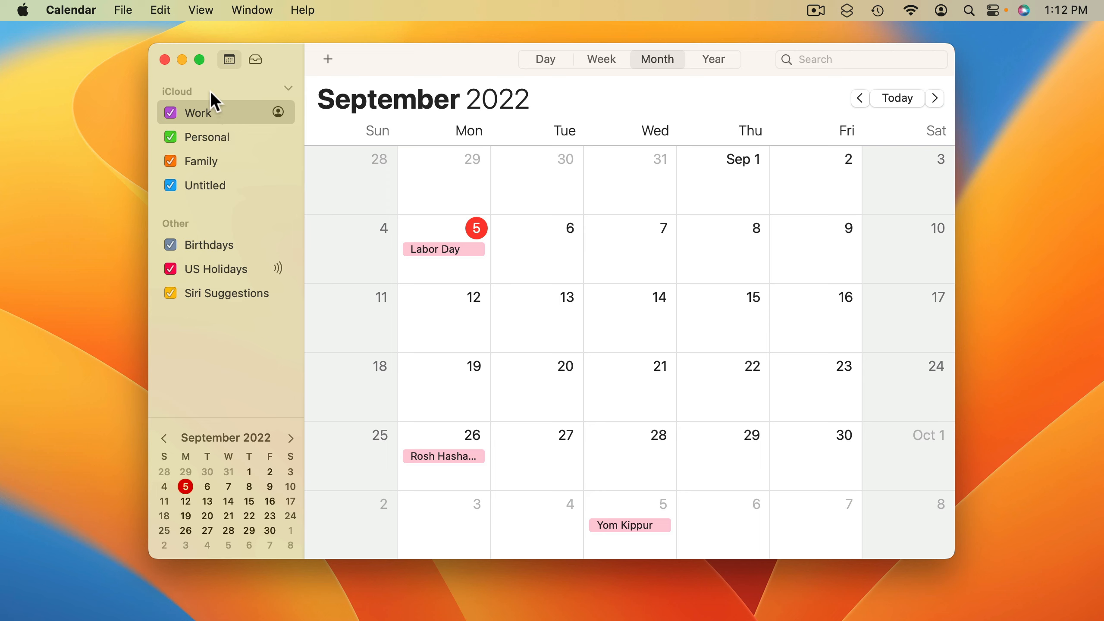
click(288, 90)
click(287, 89)
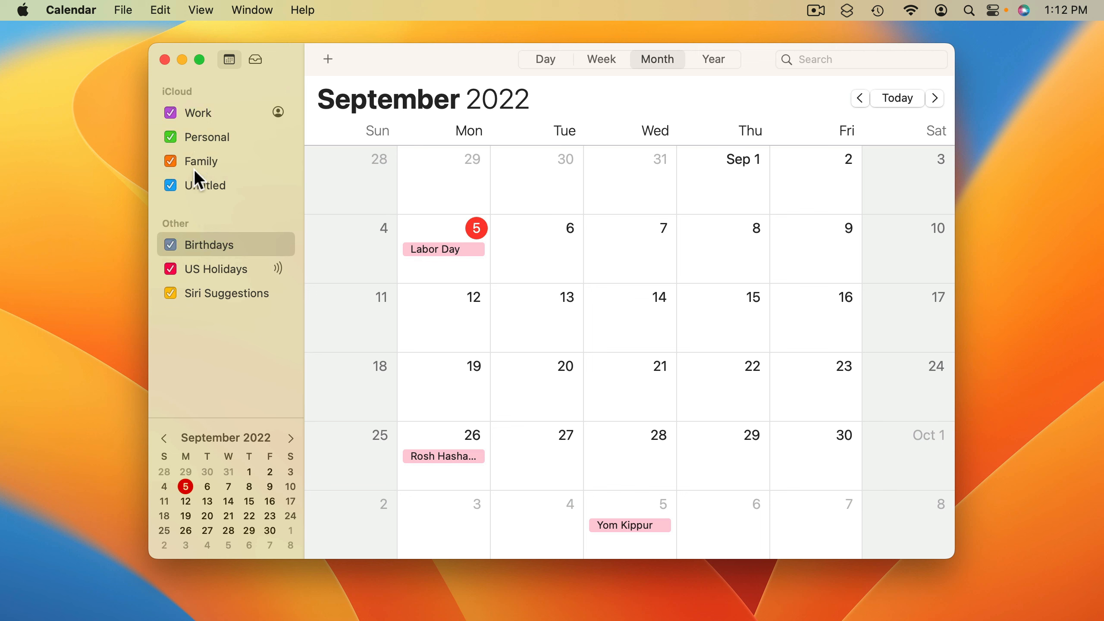
Review the iCloud and first Google account's information in the calendar account settings, and close the settings
click(80, 9)
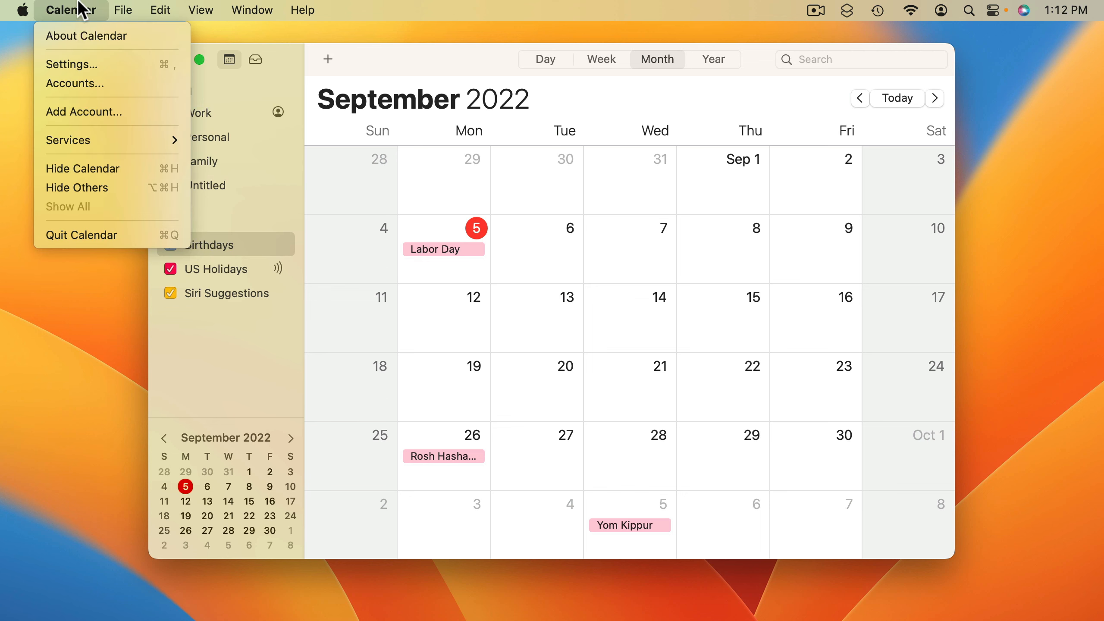
click(83, 66)
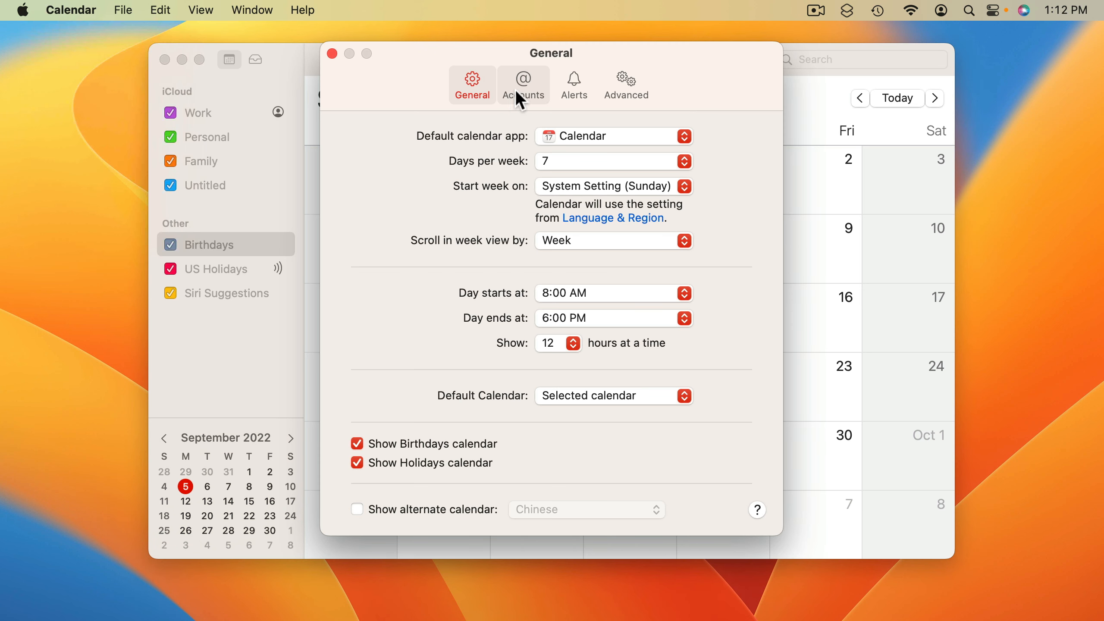
click(522, 84)
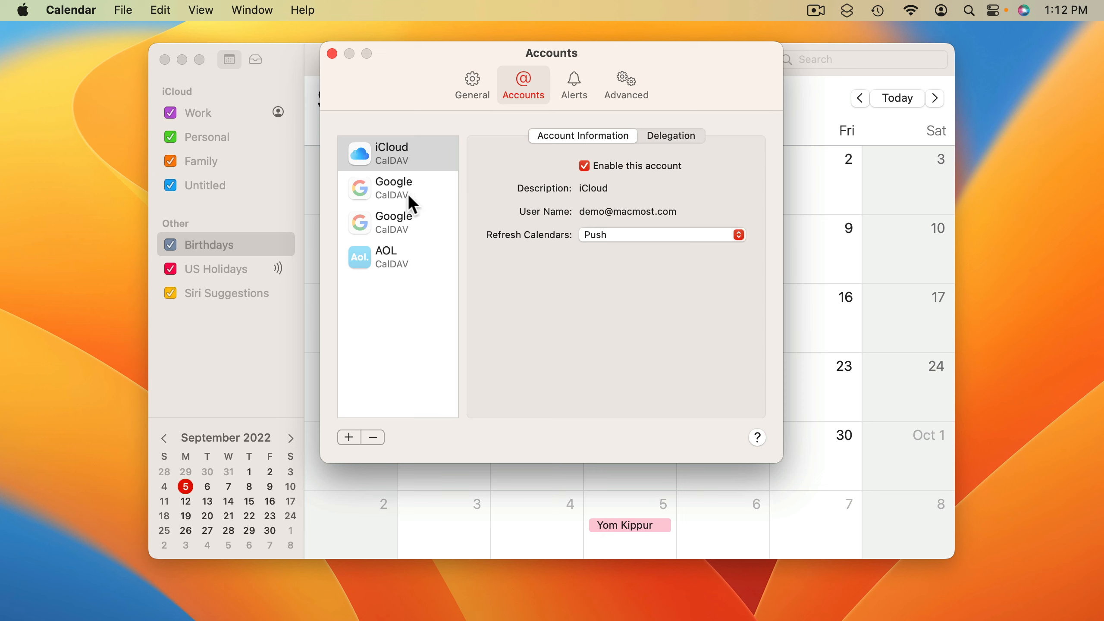
click(400, 198)
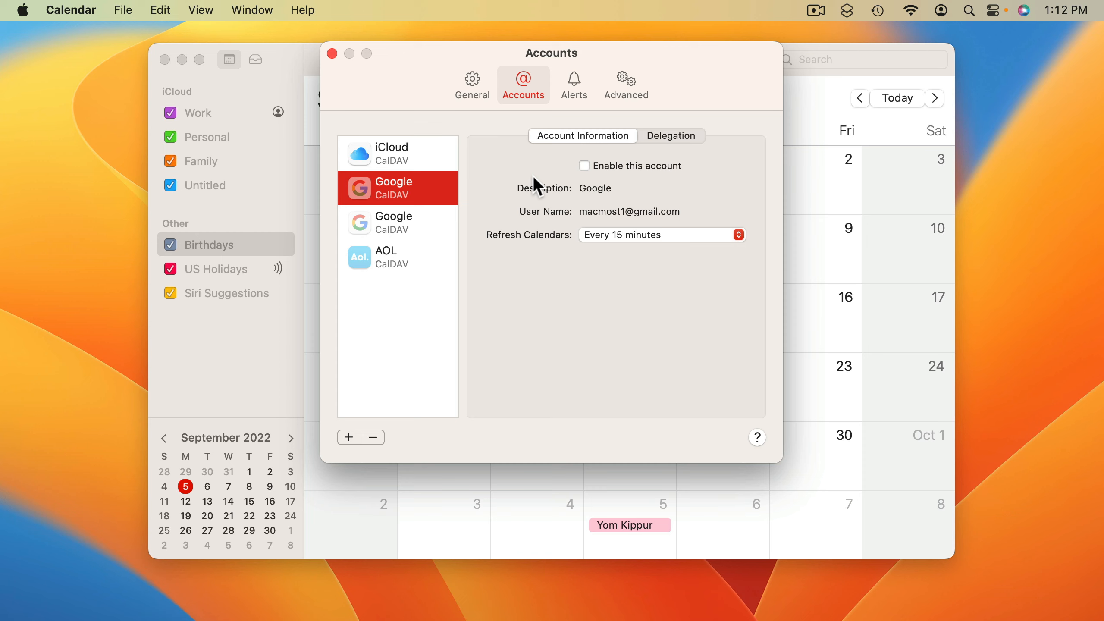
click(414, 157)
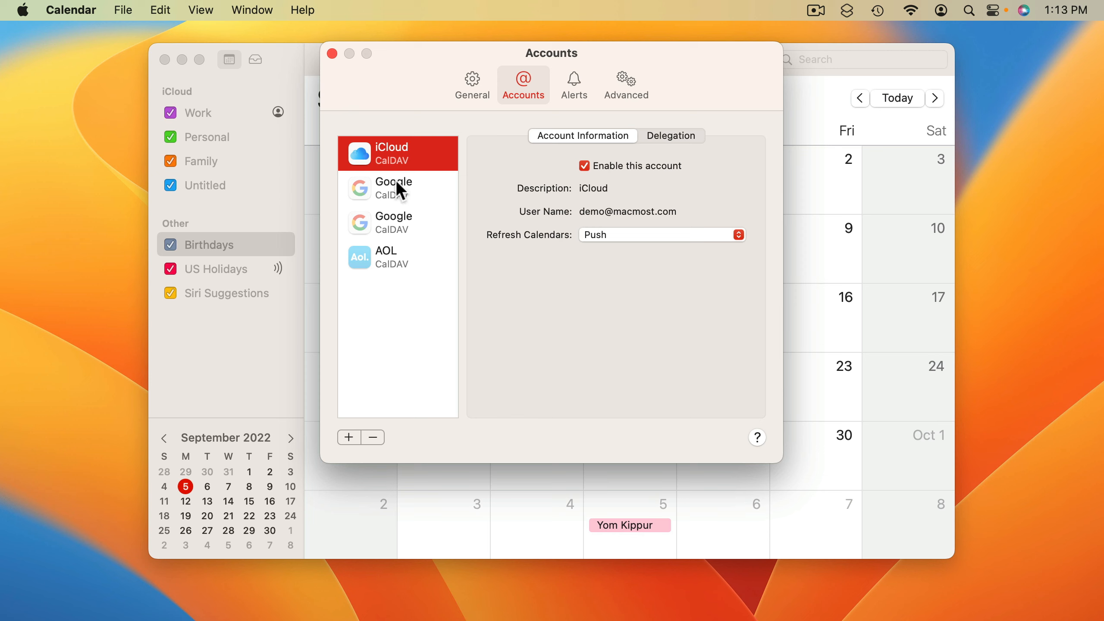
click(399, 192)
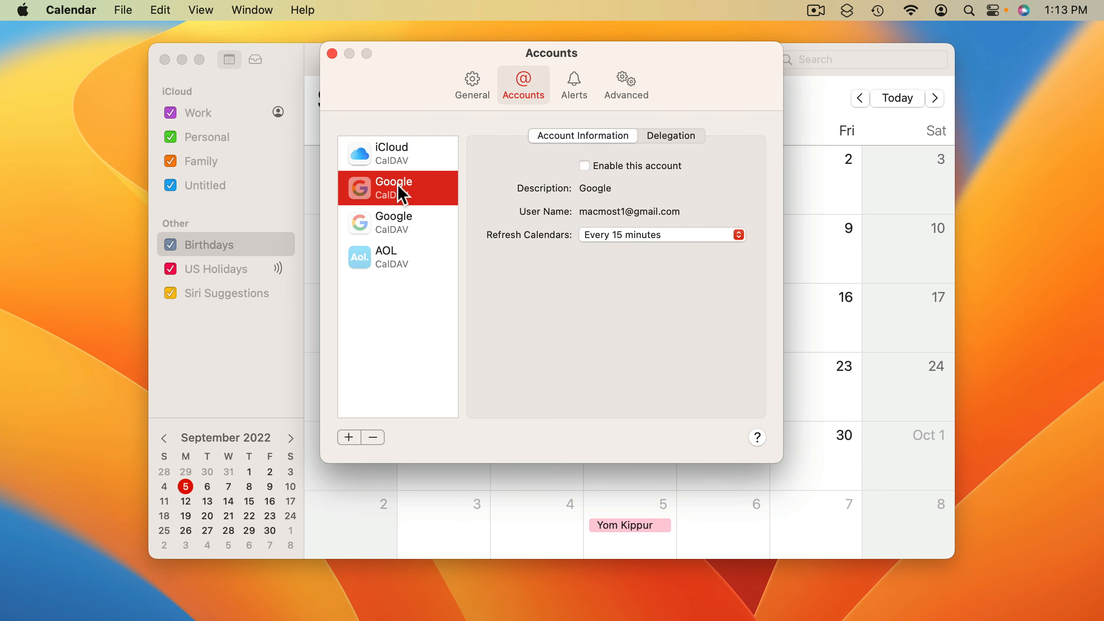
click(401, 159)
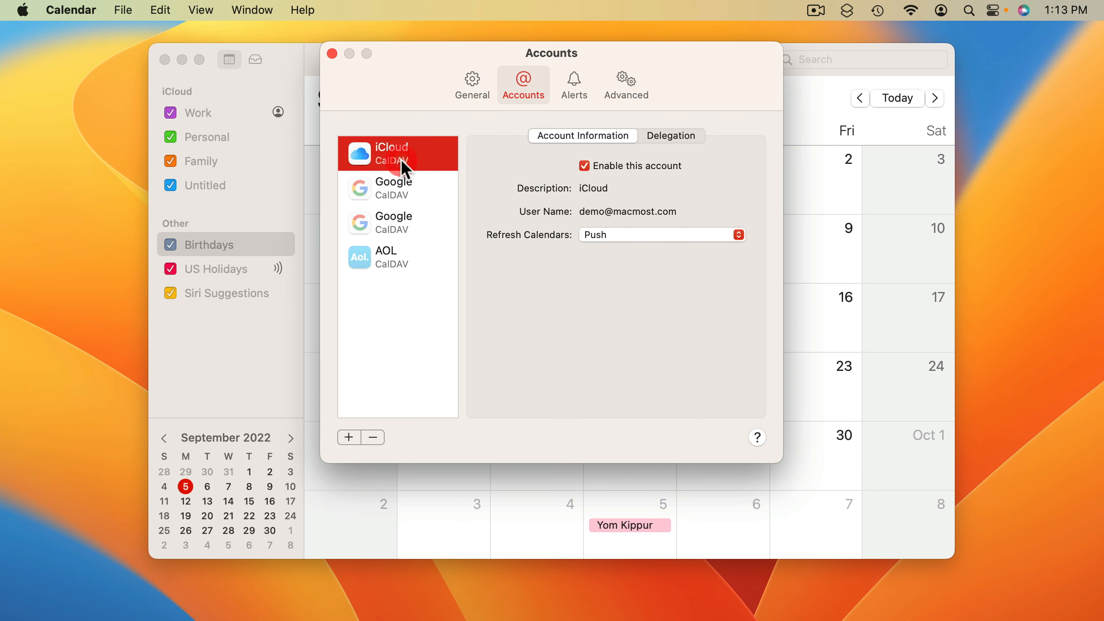
click(332, 54)
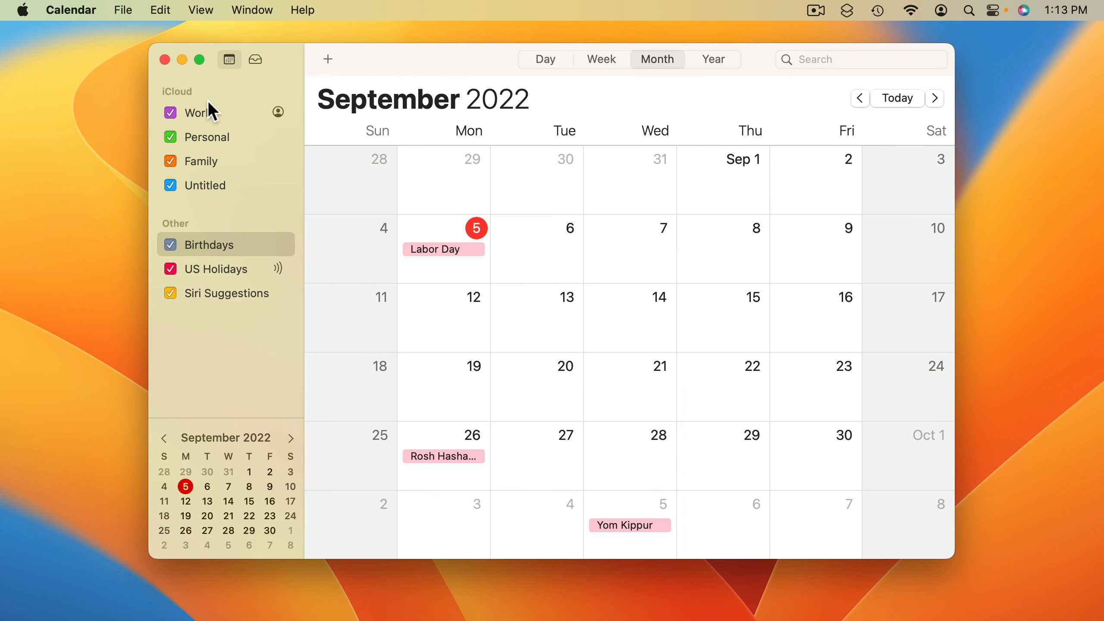
Create a lunch event on September 14, 2022, including the guest's first name in the title, with the suggested 12 PM to 1 PM time
mouse_move(210, 191)
double_click(620, 306)
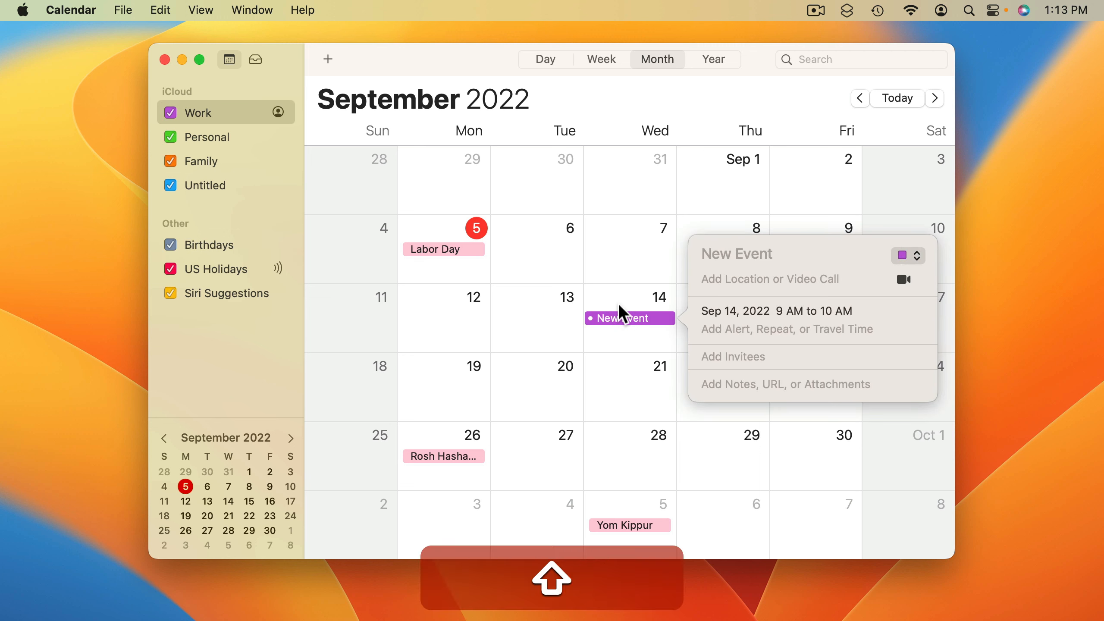
text(Lunch )
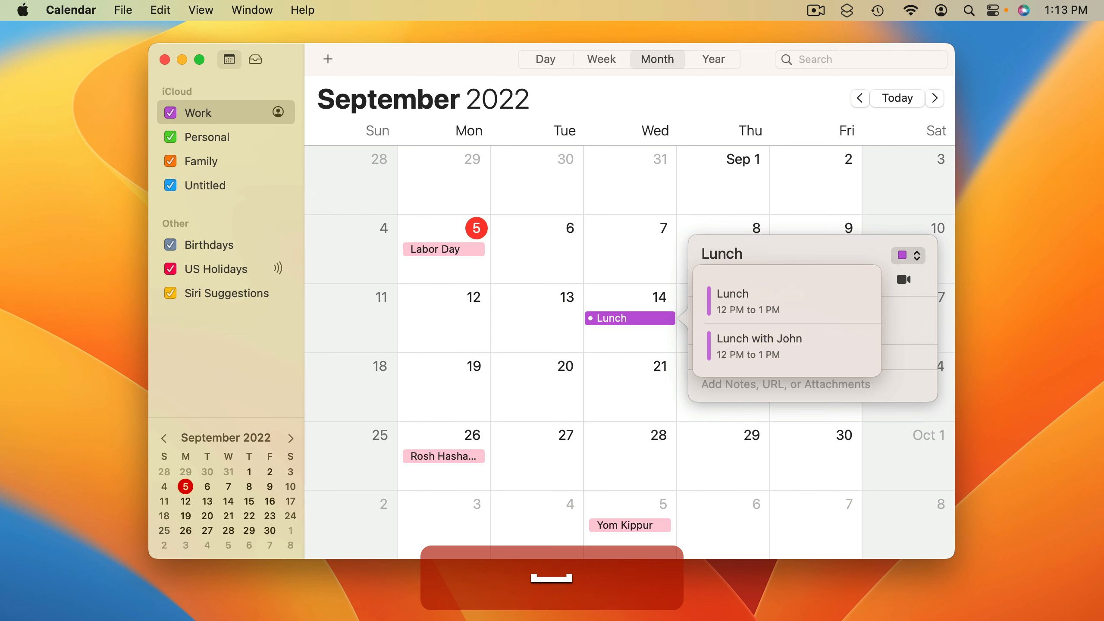
text(with Mark)
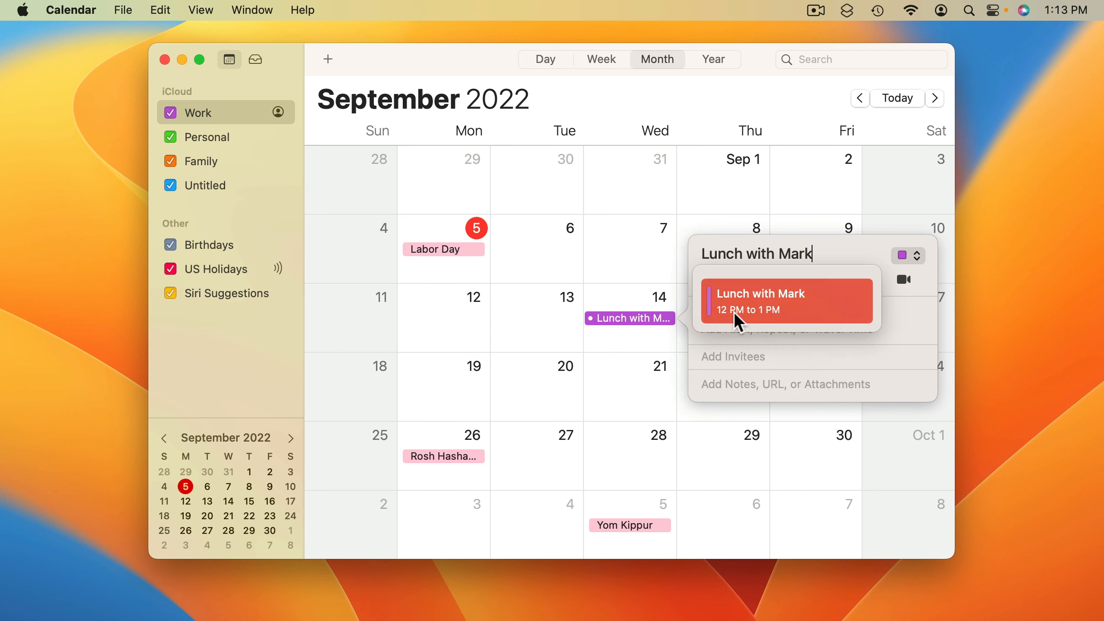
key(Return)
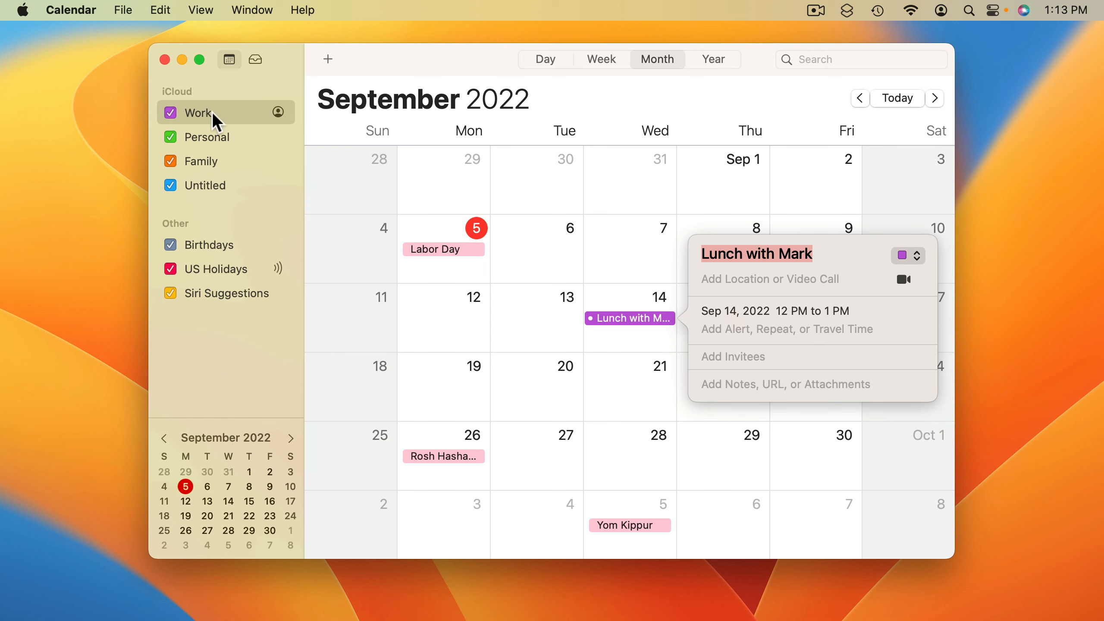
Assign the September 14 lunch event to the Personal calendar and set its time from 1:00 PM to 2:00 PM
click(911, 261)
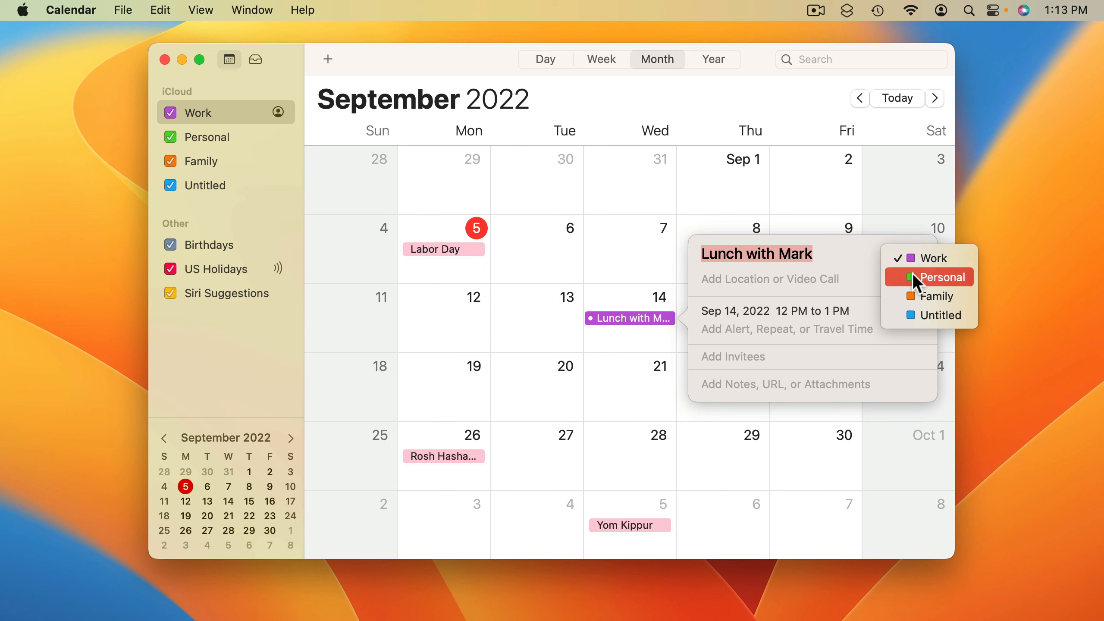
click(913, 276)
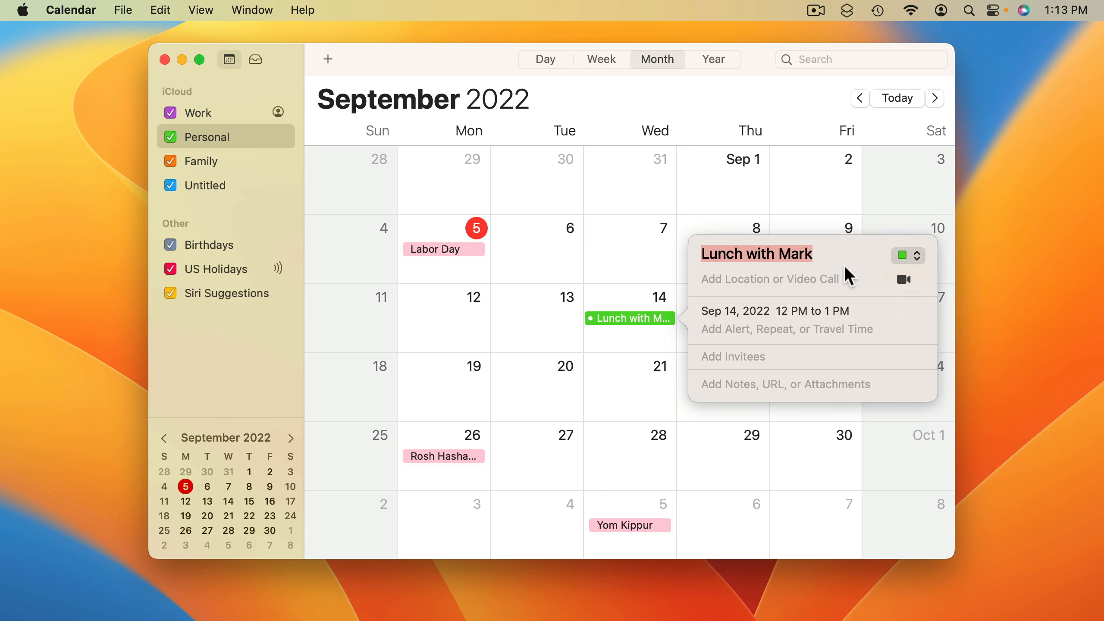
click(785, 312)
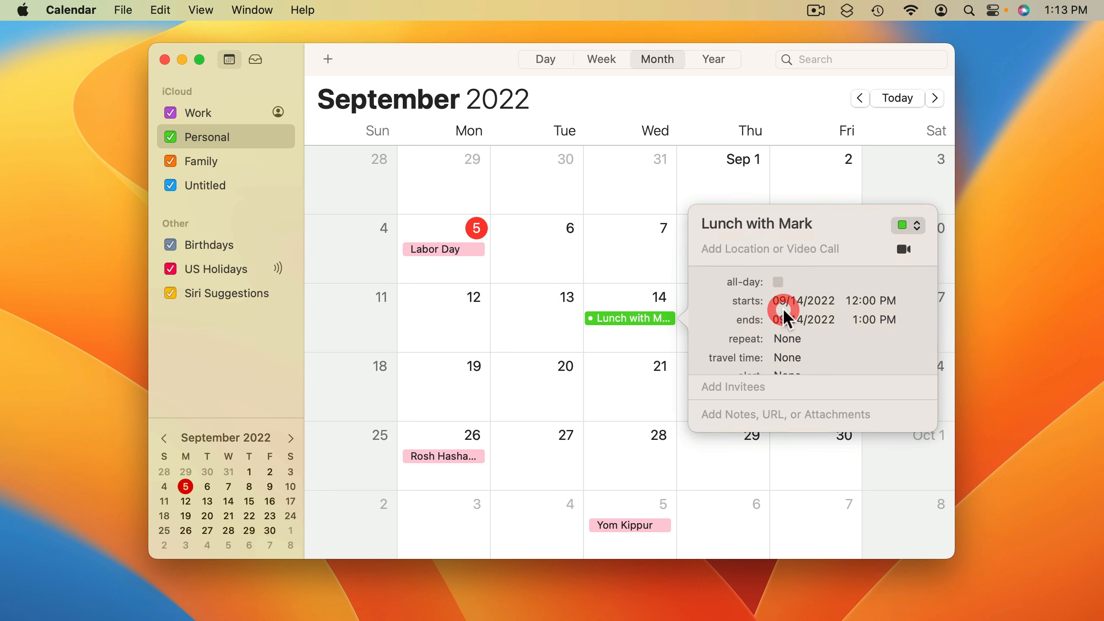
click(852, 292)
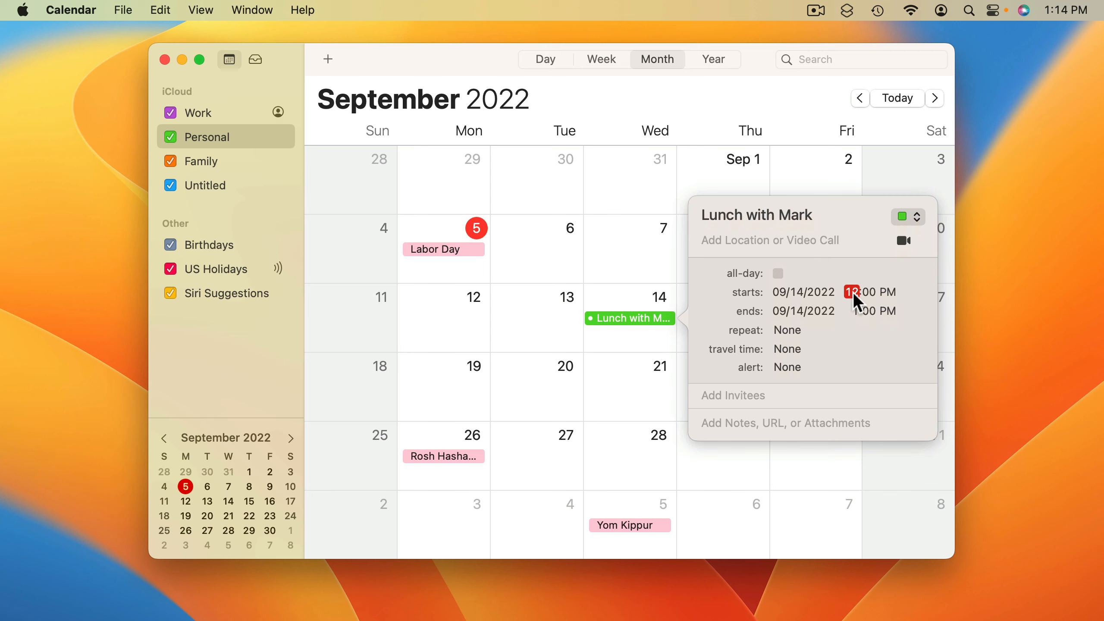
text(1)
click(852, 311)
text(2)
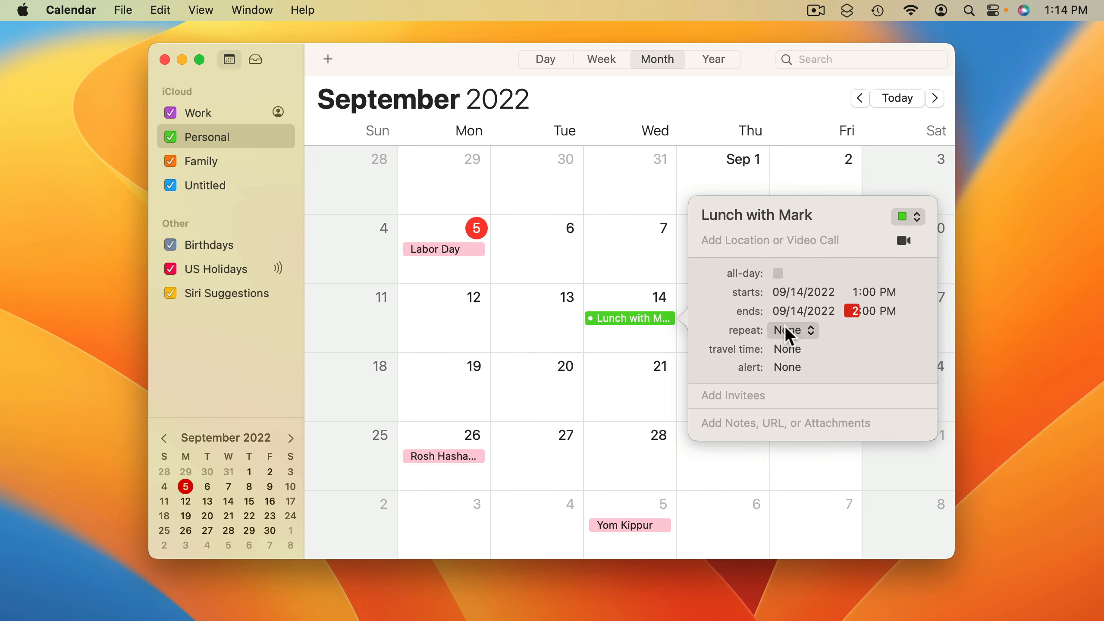
Look over the lunch event's notes, URL, attachment and location fields, and close its details
click(737, 424)
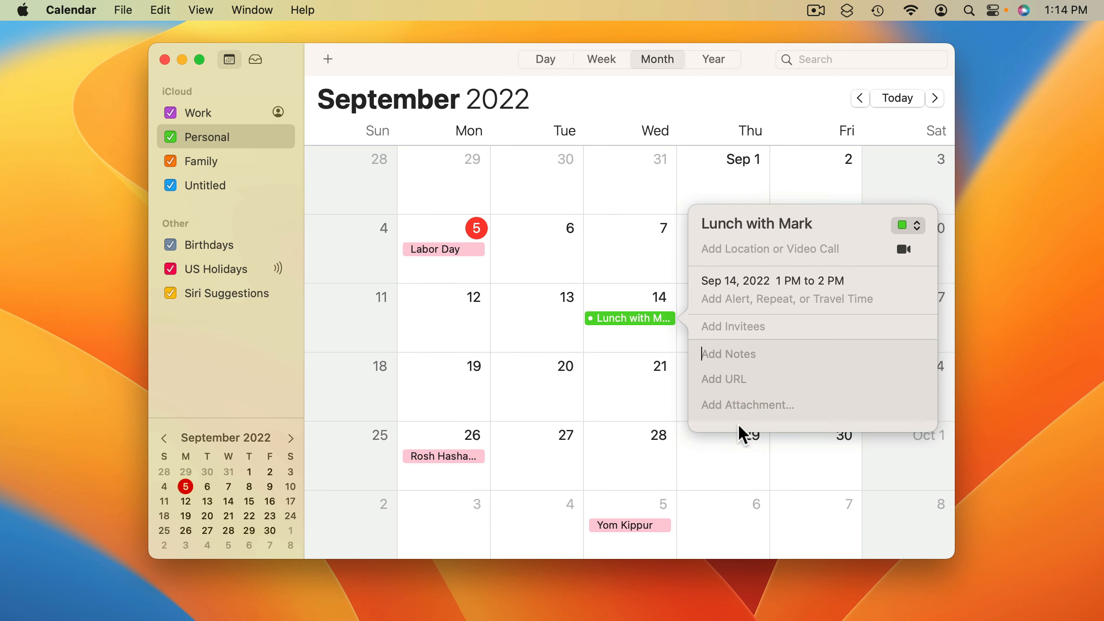
click(728, 354)
click(726, 380)
click(713, 250)
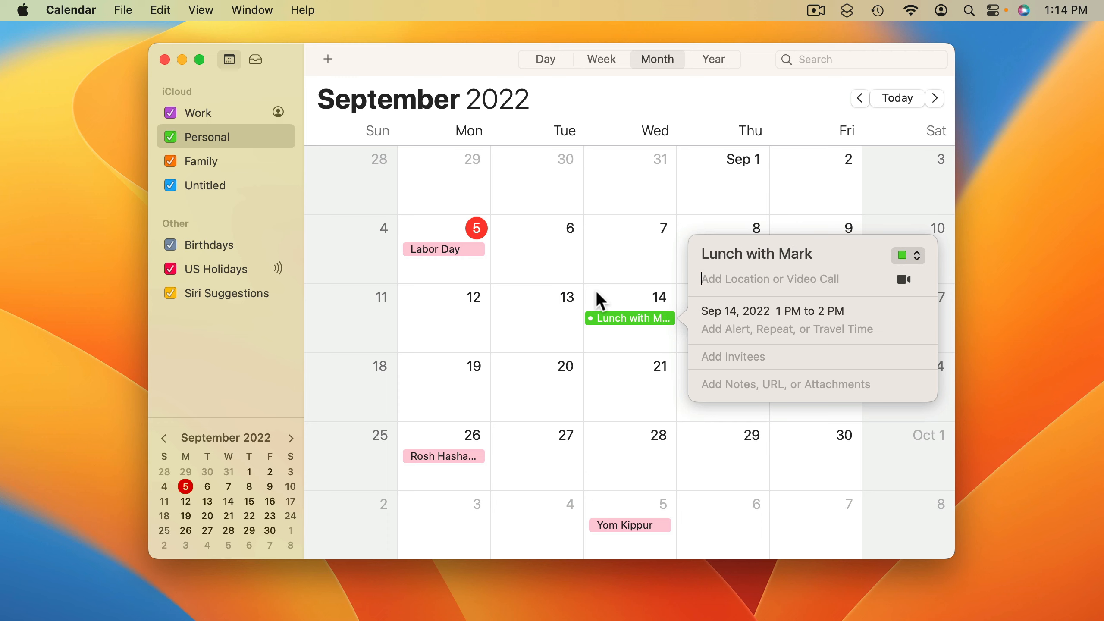
click(606, 92)
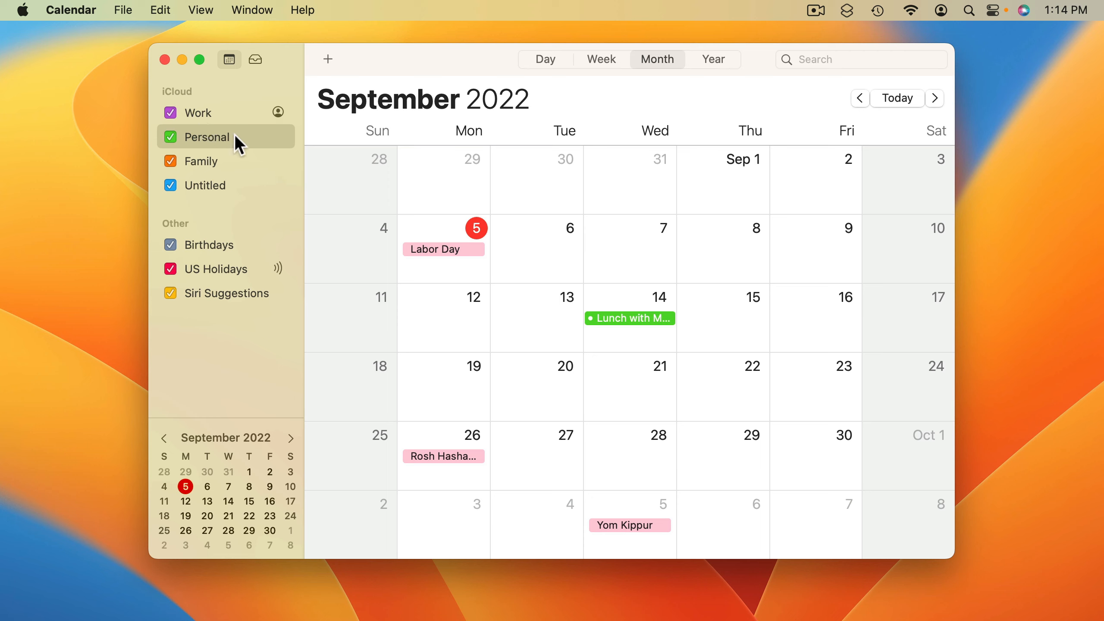
Switch the Work and Personal calendars' visibility off and back on
click(171, 113)
click(171, 138)
click(171, 137)
click(170, 137)
click(171, 137)
Browse several September days in Day view and examine the hourly schedule for September 14
click(549, 58)
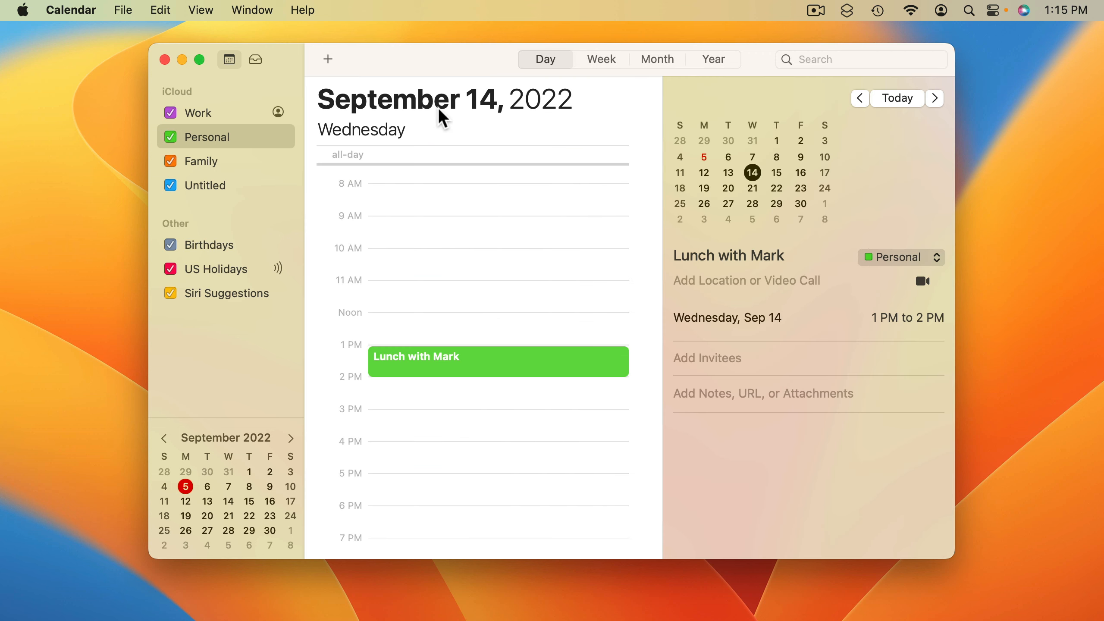
click(796, 191)
click(772, 189)
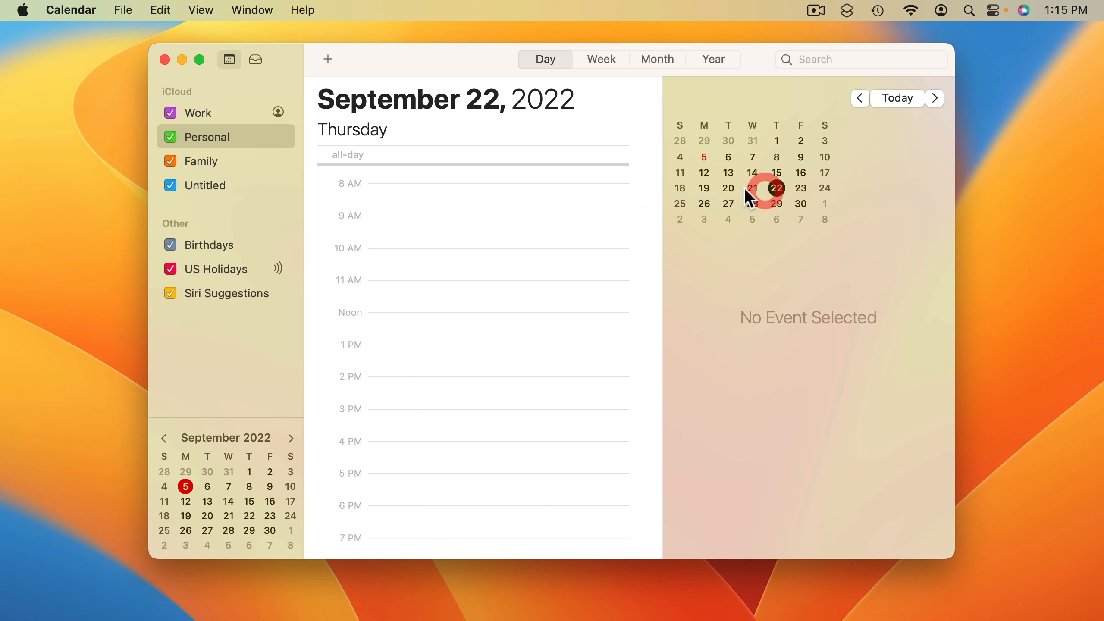
click(745, 189)
click(749, 178)
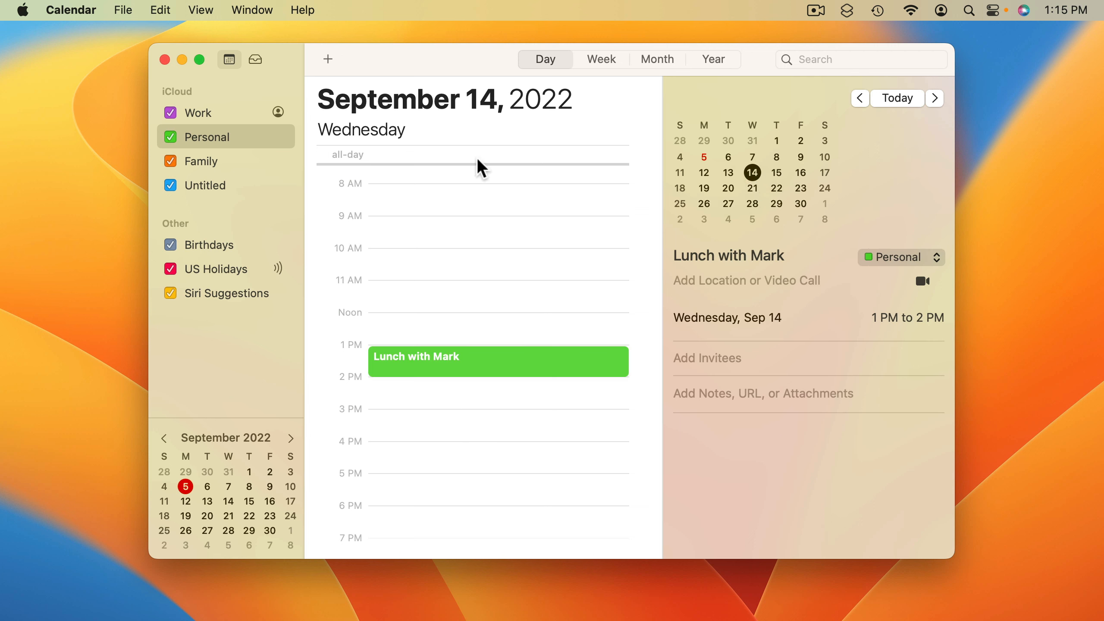
scroll(435, 282, down, 1)
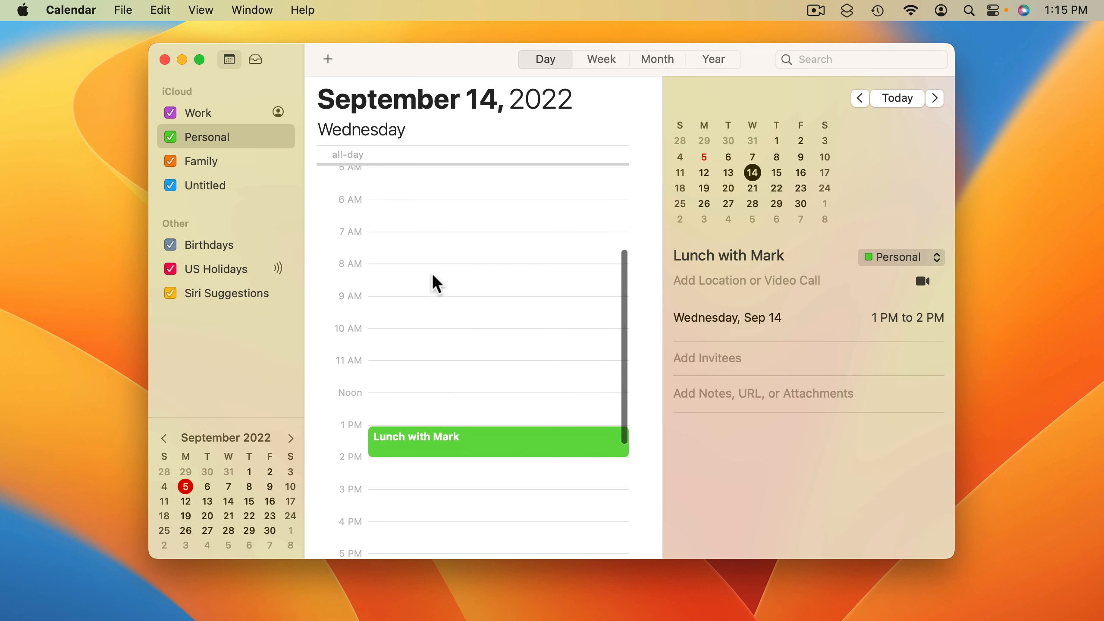
scroll(435, 283, up, 2)
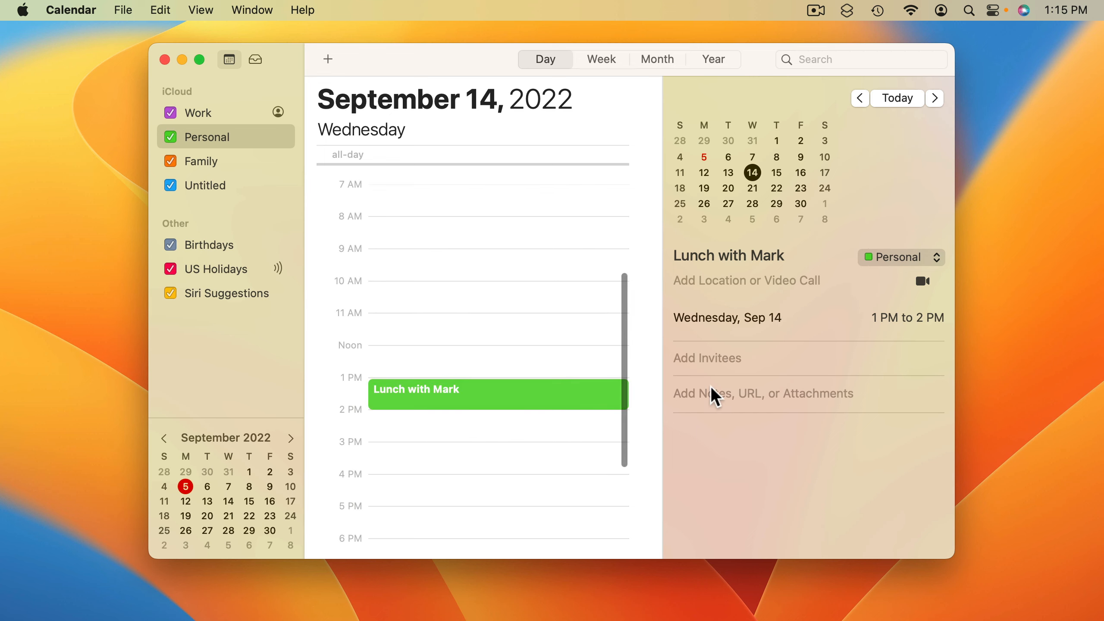
Browse neighbouring weeks in Week view and return to the current week
click(595, 59)
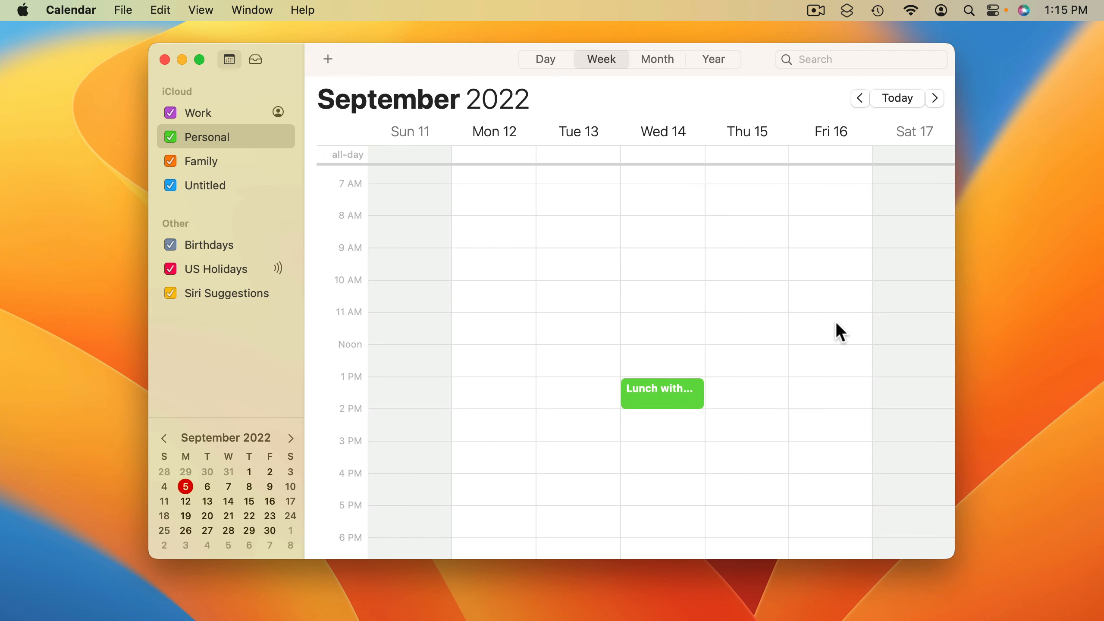
click(935, 98)
click(860, 98)
click(860, 98)
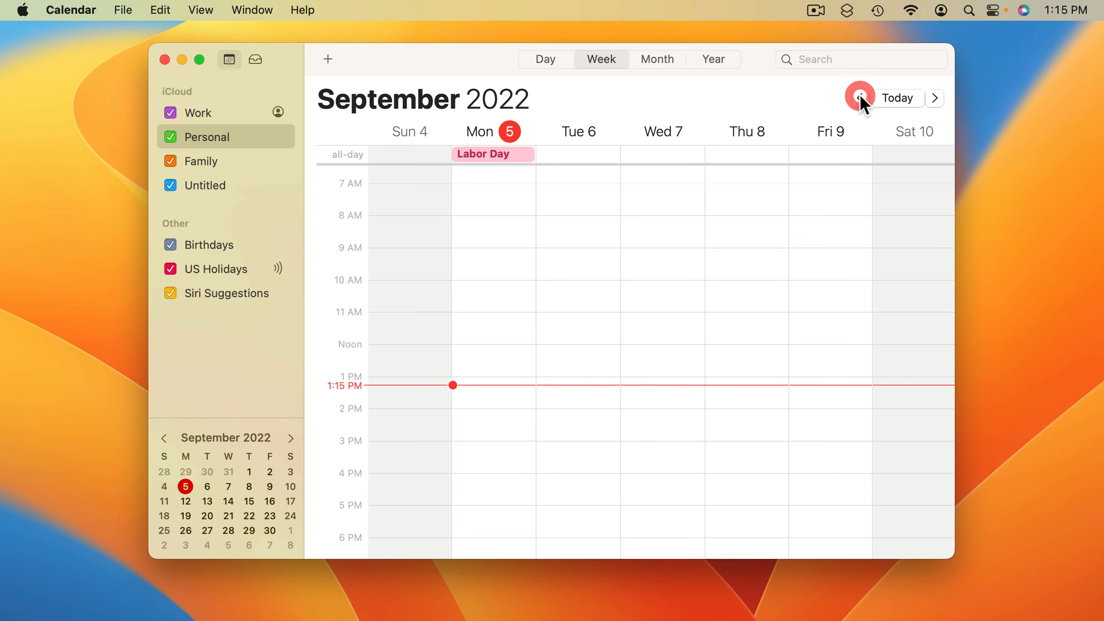
click(934, 98)
click(909, 104)
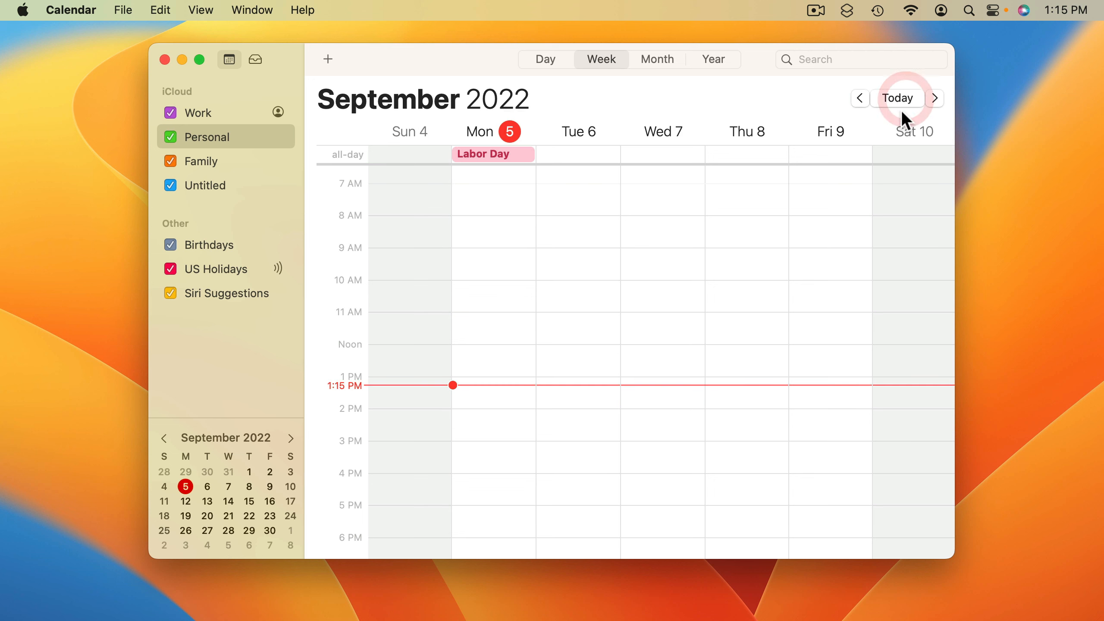
Compare Month and Year views, check September 14's events in the 2022 overview, and open September in Month view
click(668, 63)
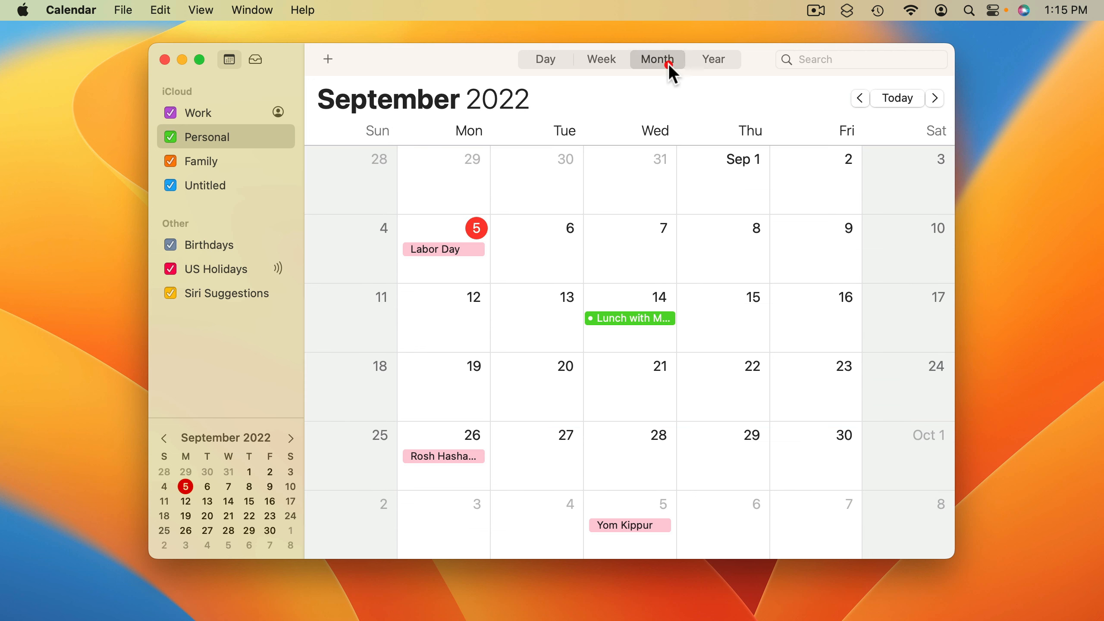
click(723, 56)
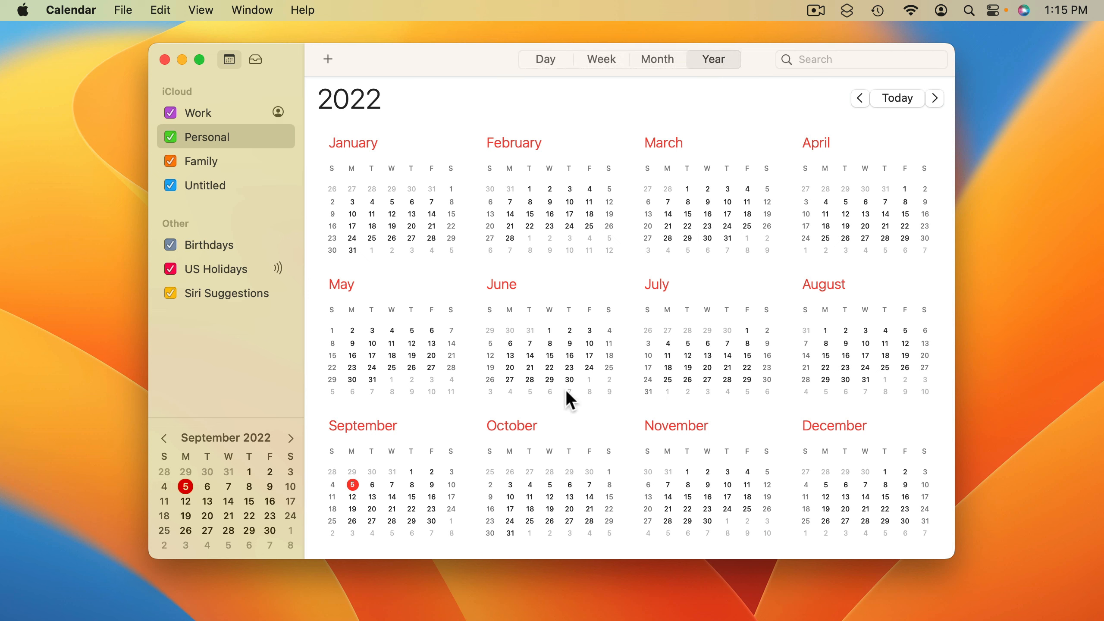
click(390, 500)
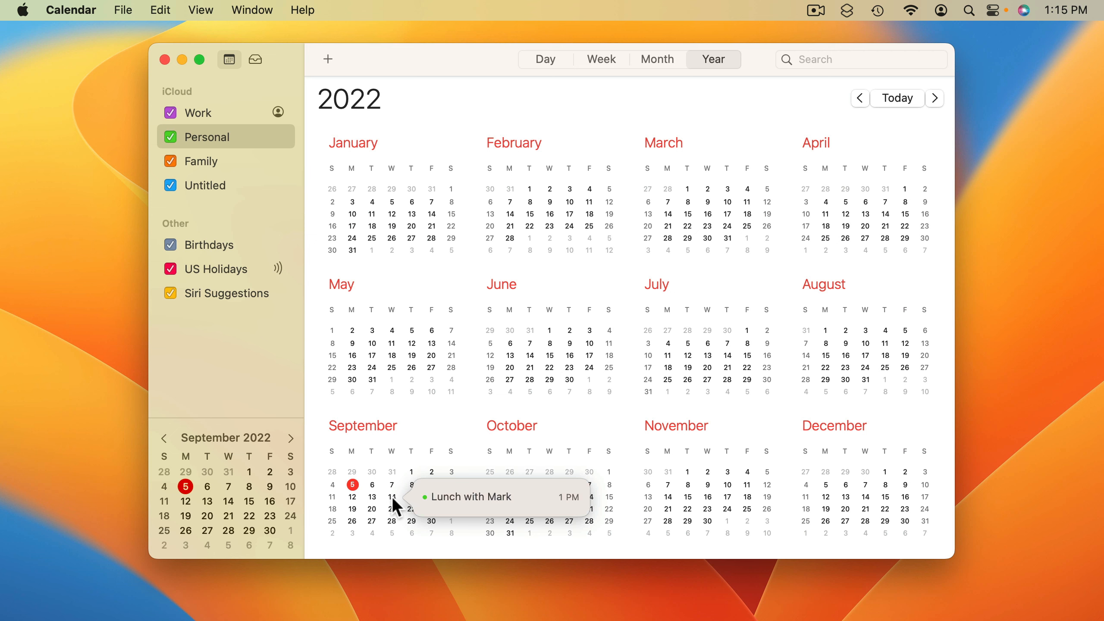
click(392, 500)
double_click(389, 500)
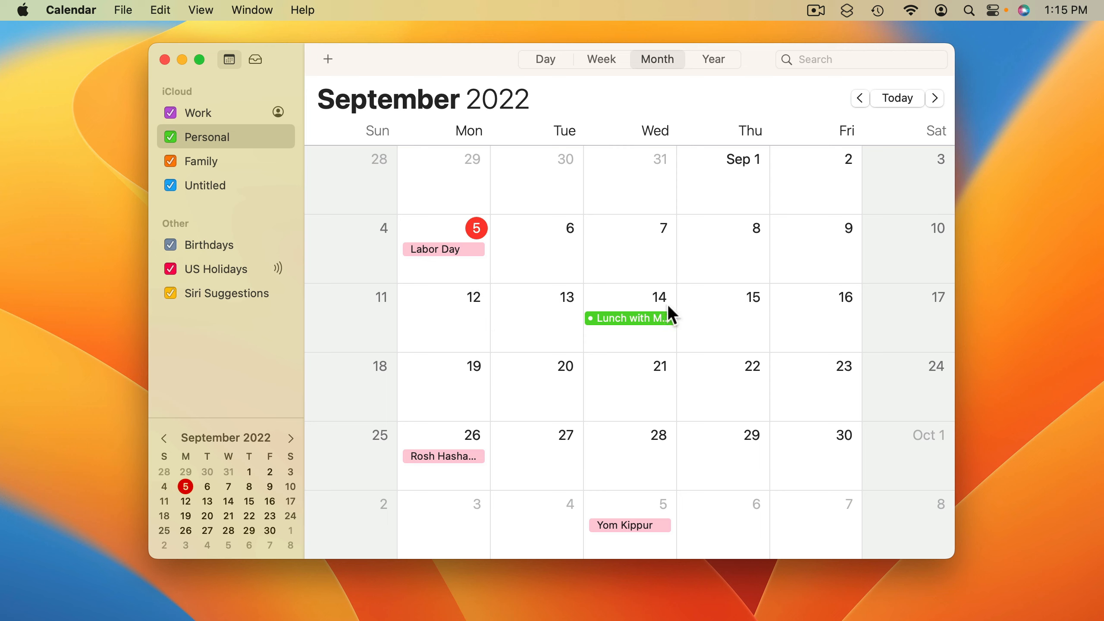
Check the note, URL and attachment options of the September 14 lunch event and move the event to September 15
double_click(626, 316)
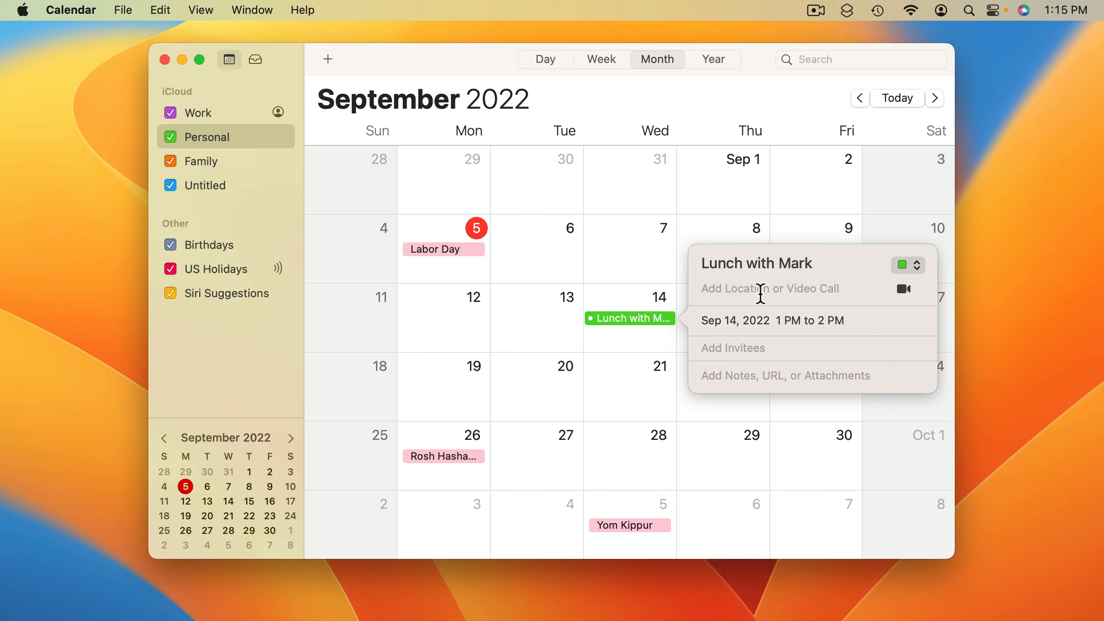
click(740, 376)
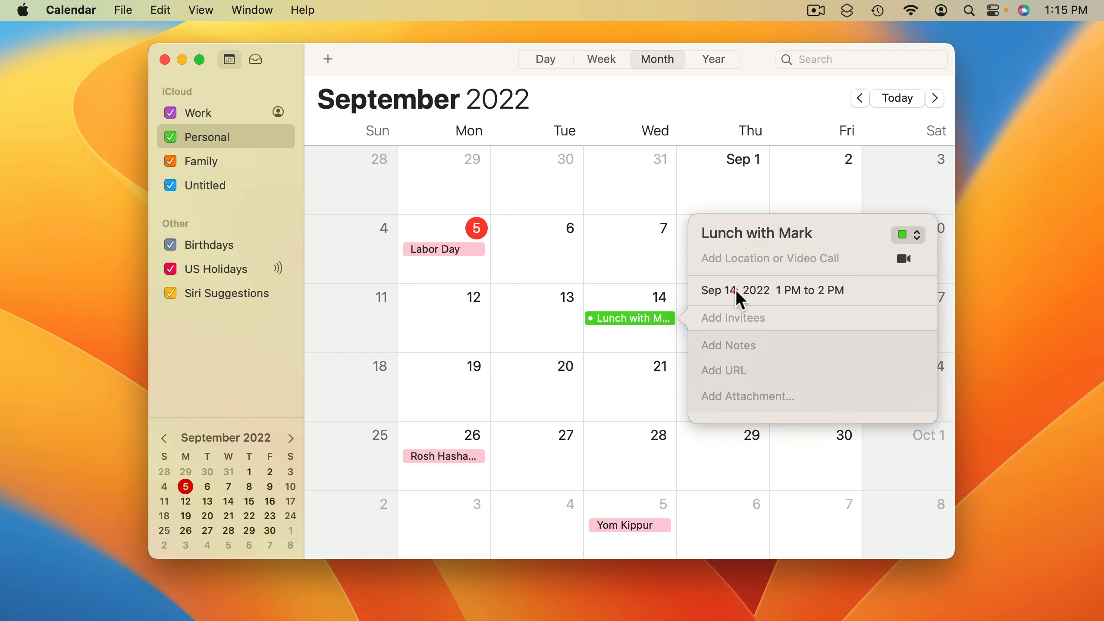
click(739, 296)
click(632, 273)
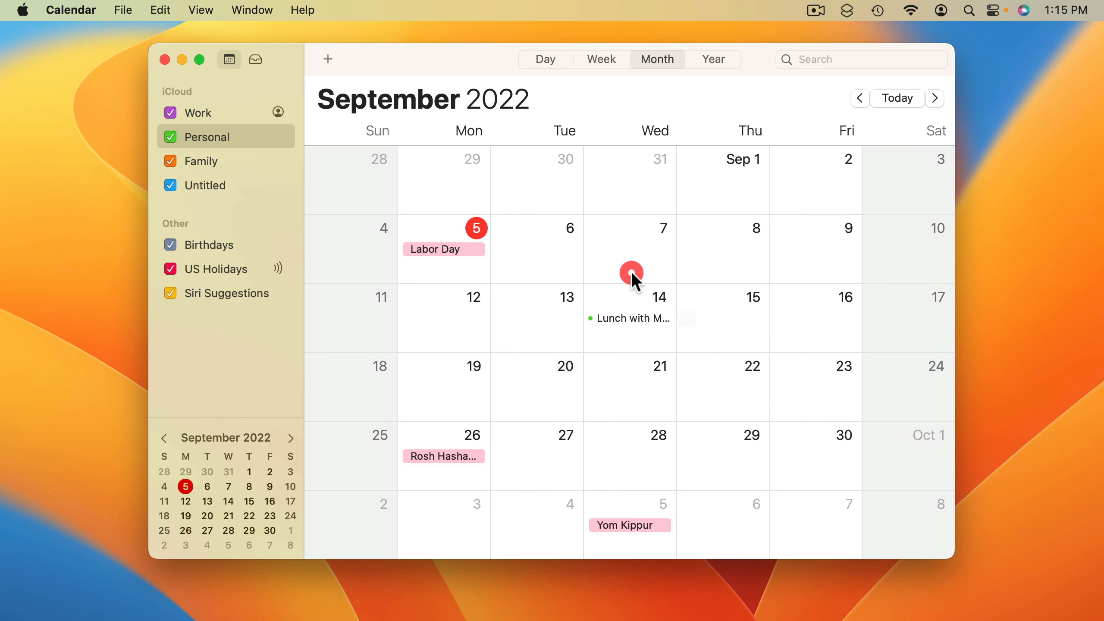
drag(612, 317, 722, 315)
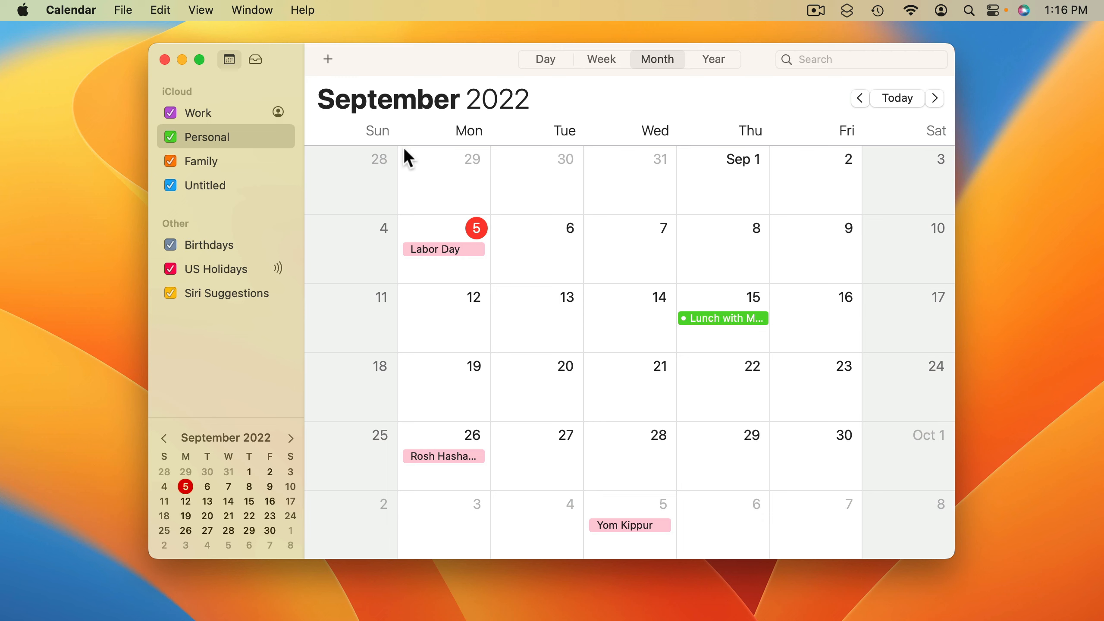
Create a quick event from the phrase "Dentist on Monday at 3" and close its details
click(328, 61)
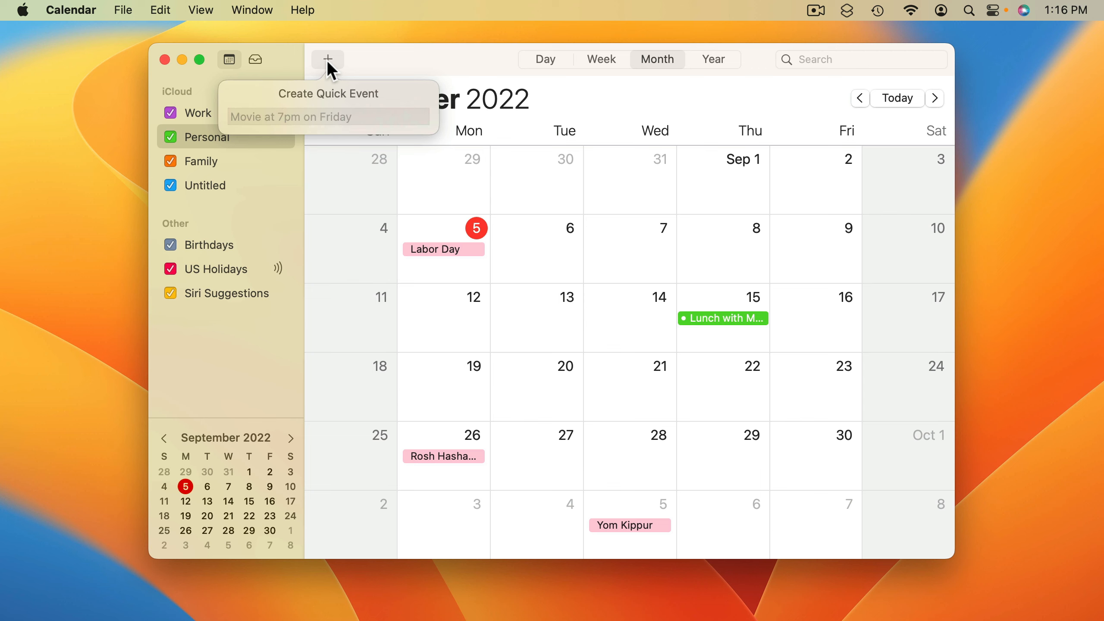
text(Dentist )
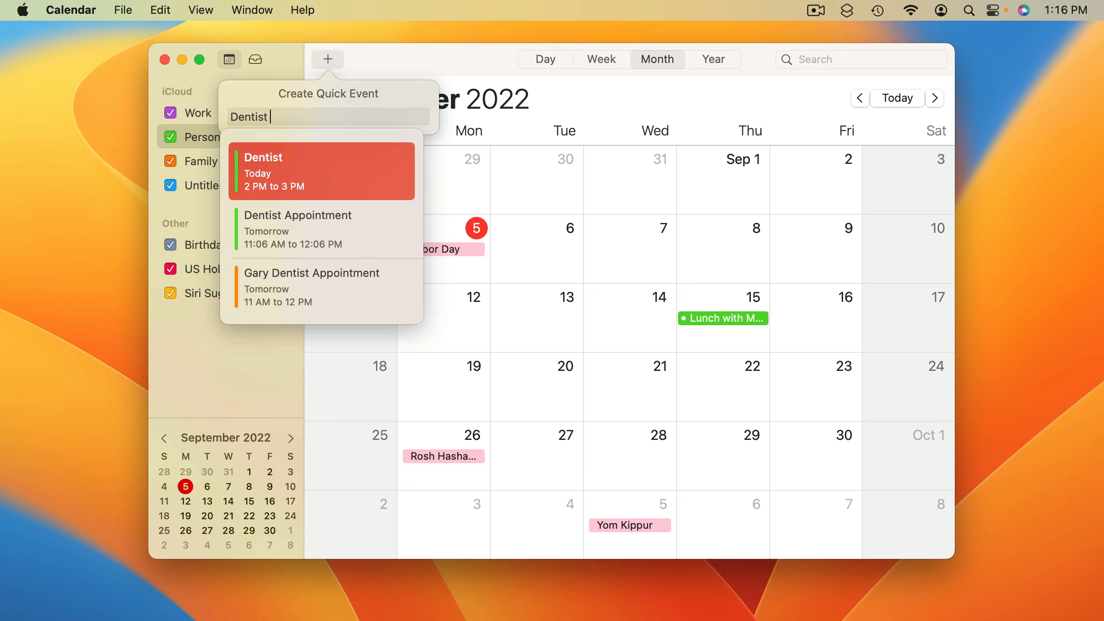
text(on Monday at )
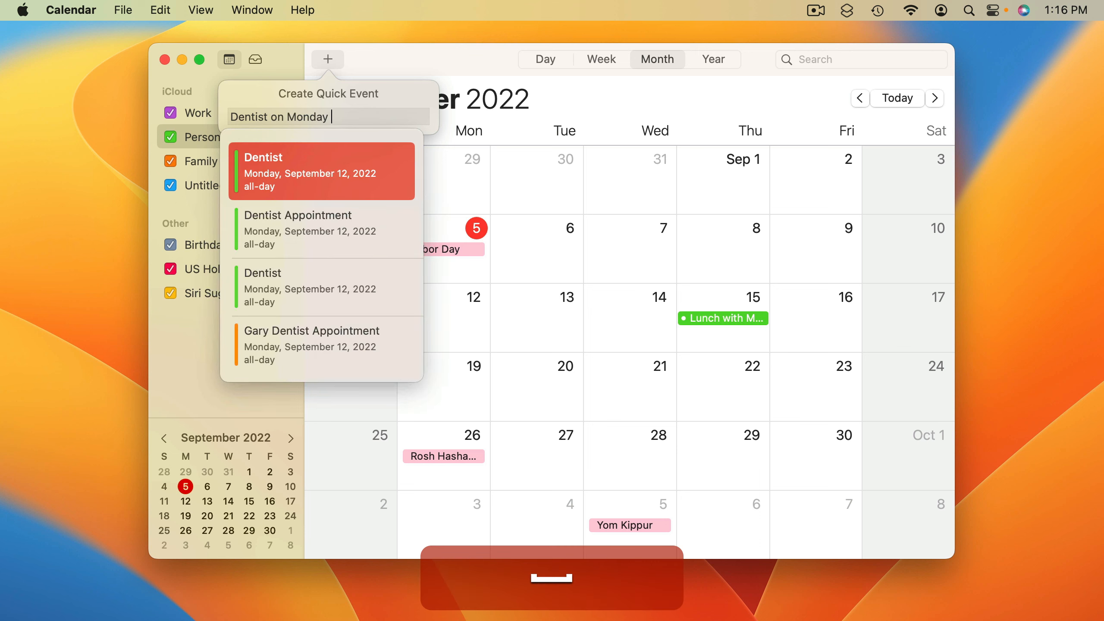
text(3)
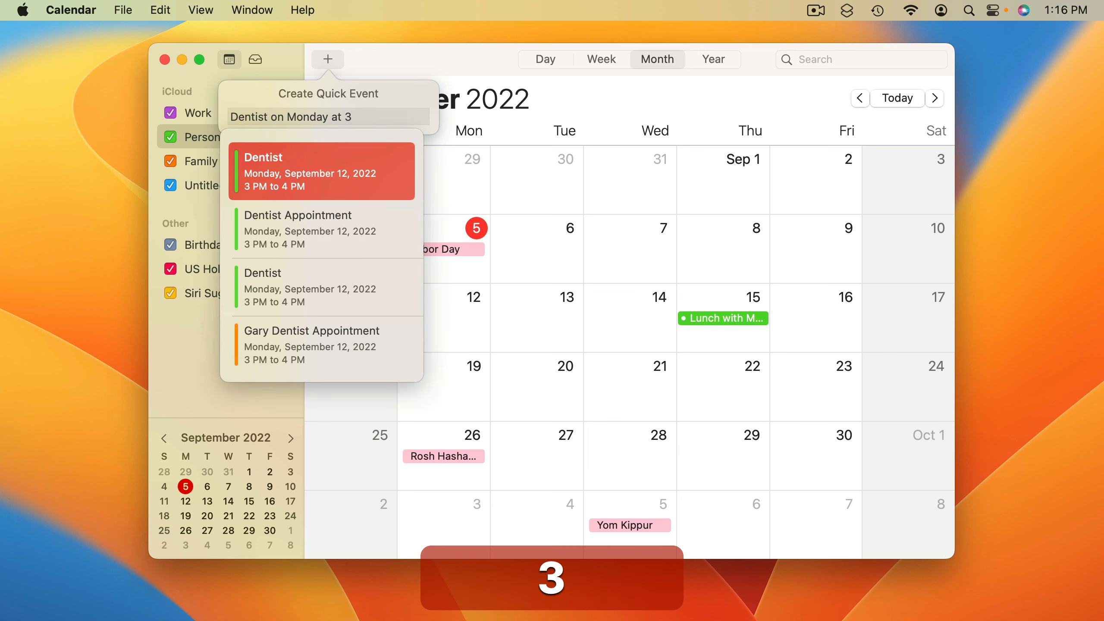
key(Return)
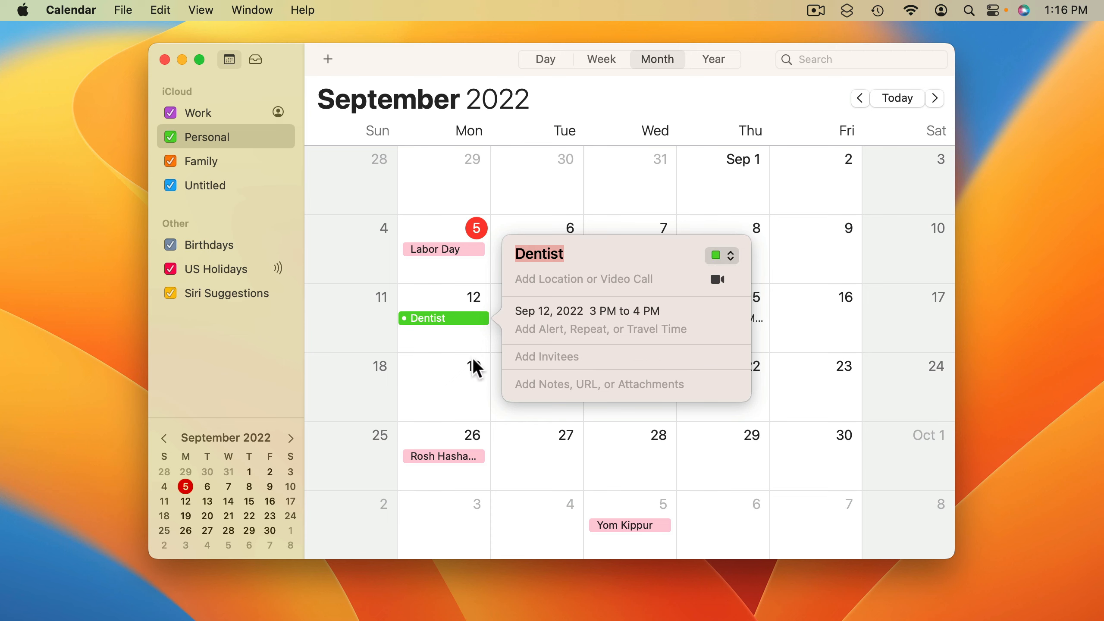
click(464, 344)
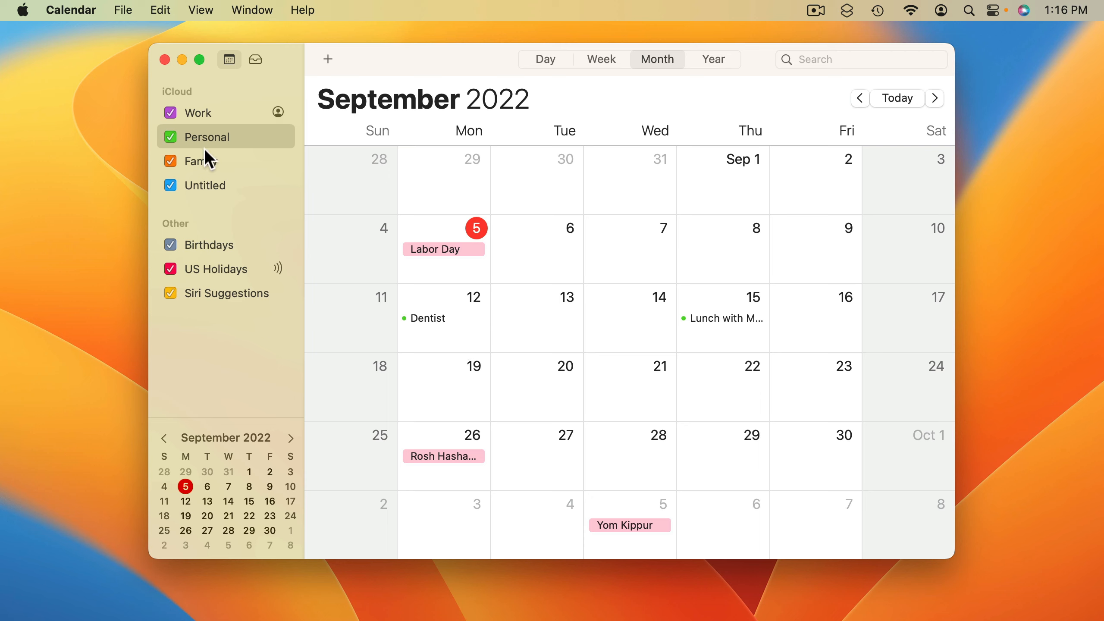
Examine the Family calendar's sharing options, including Share With and Public Calendar, and close them without sharing
click(202, 163)
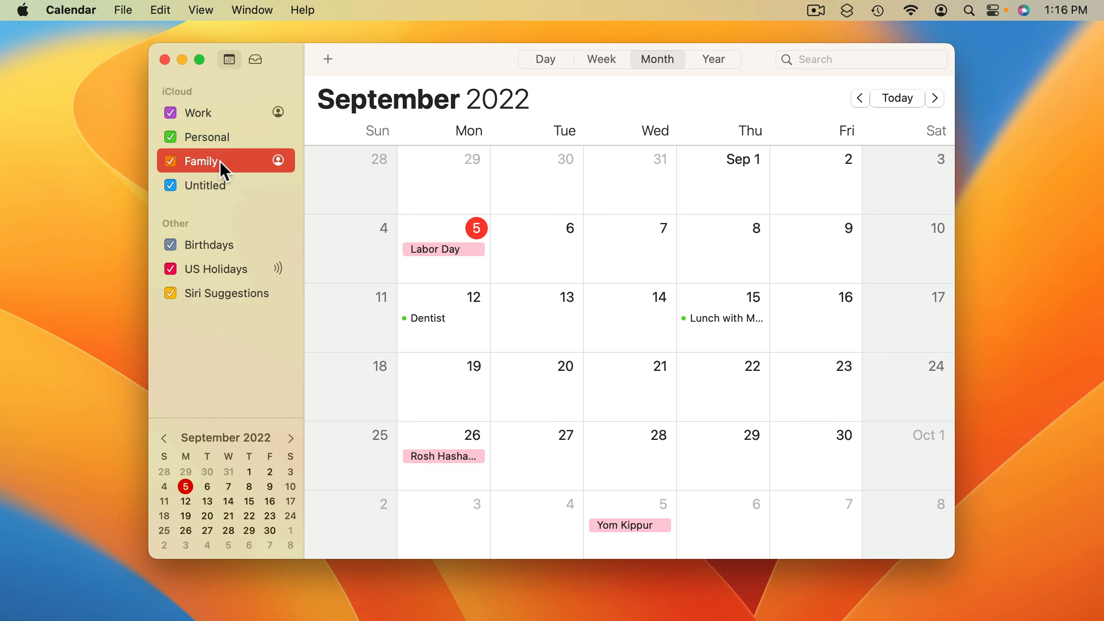
click(280, 162)
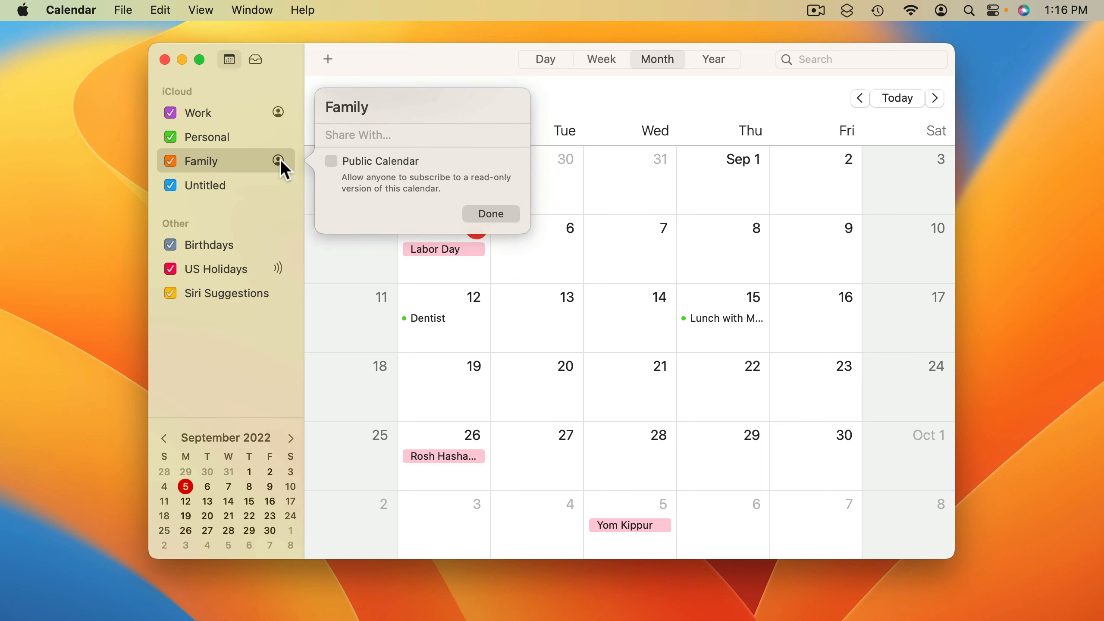
click(356, 135)
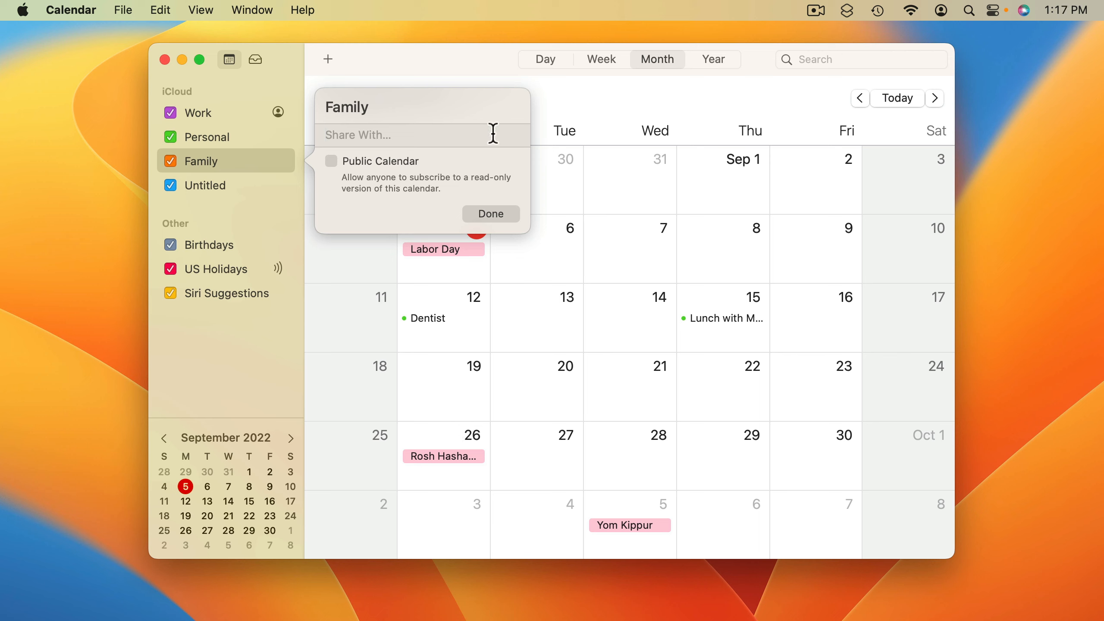
click(571, 112)
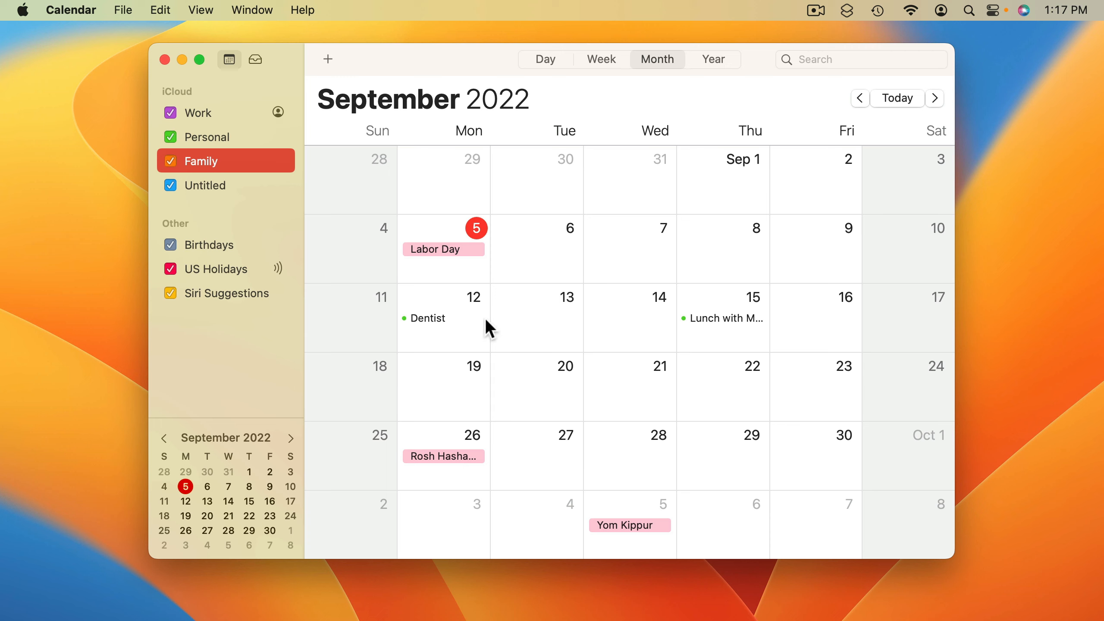
Try adding a contact as an invitee to the September 15 lunch event and discard the unsent invitation
double_click(722, 317)
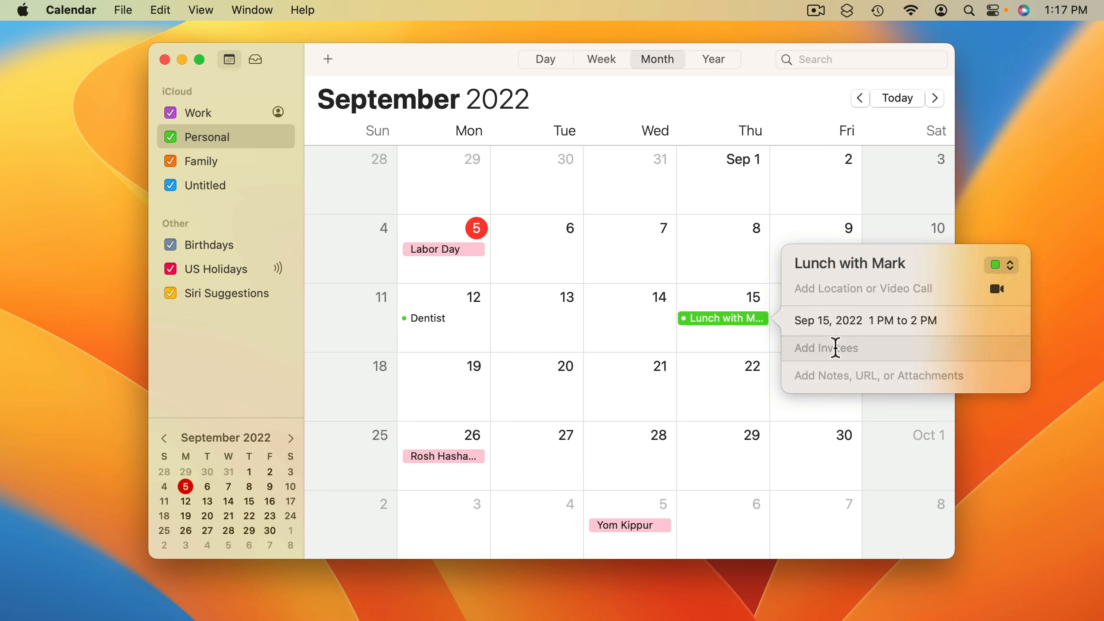
text(jane)
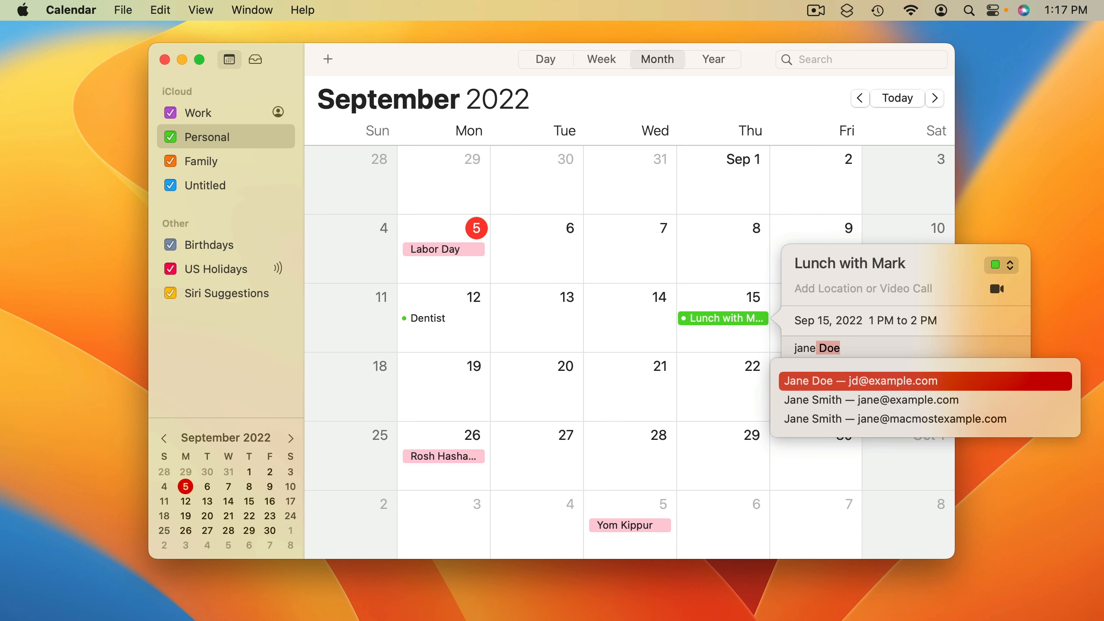
key(Return)
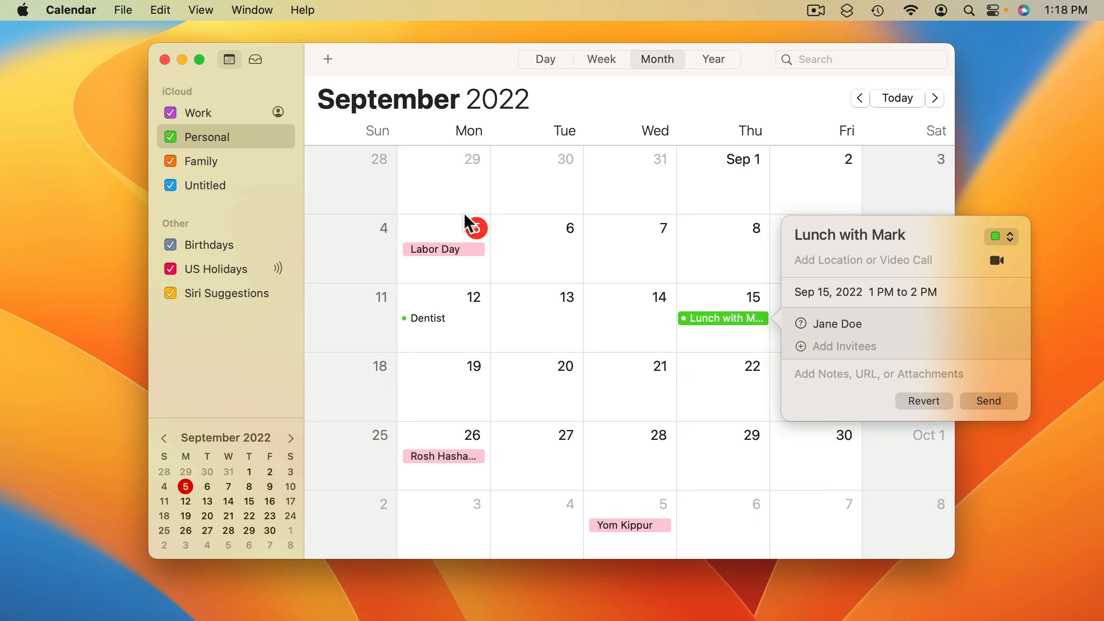
click(867, 324)
key(Escape)
View the new and replied event invitations in the inbox
click(256, 59)
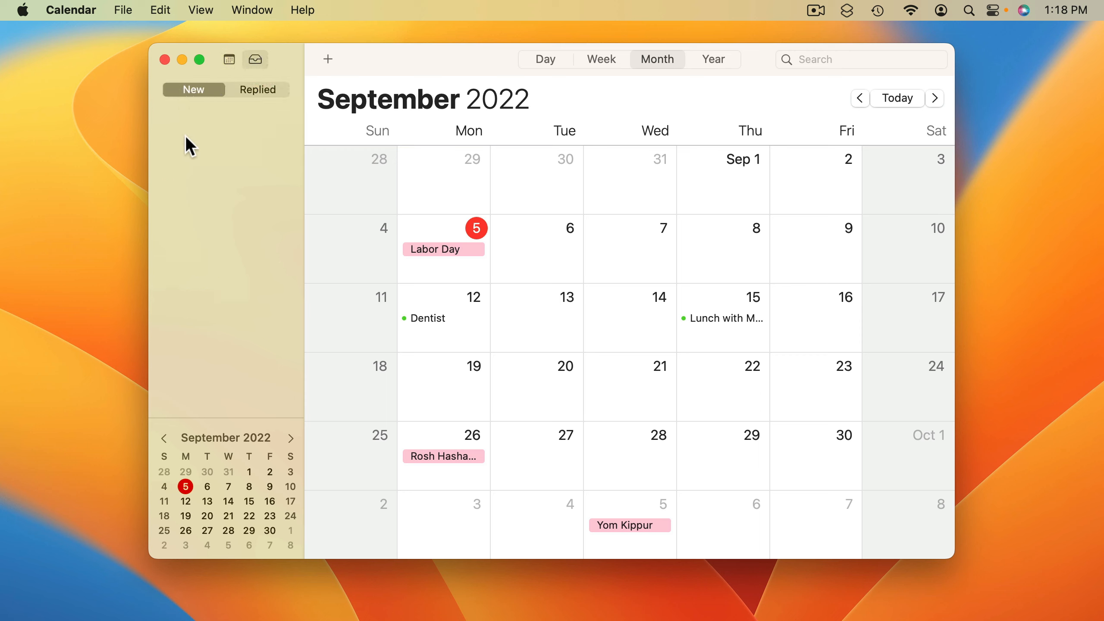
click(258, 91)
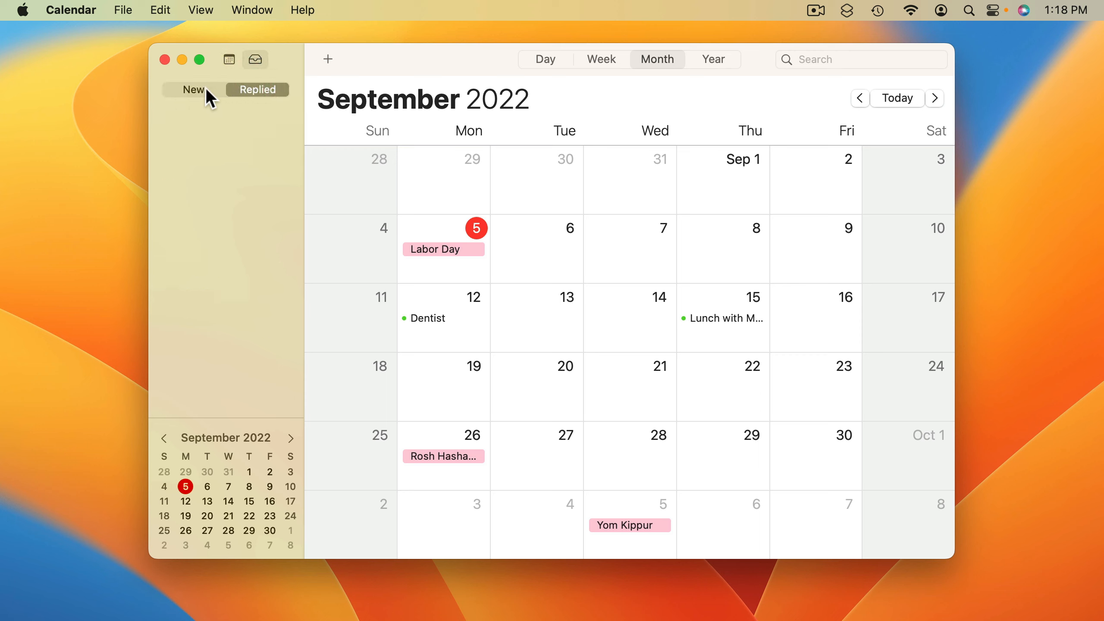
Add two alerts to the September 12 Dentist event, 1 hour before and 1 day before
double_click(435, 317)
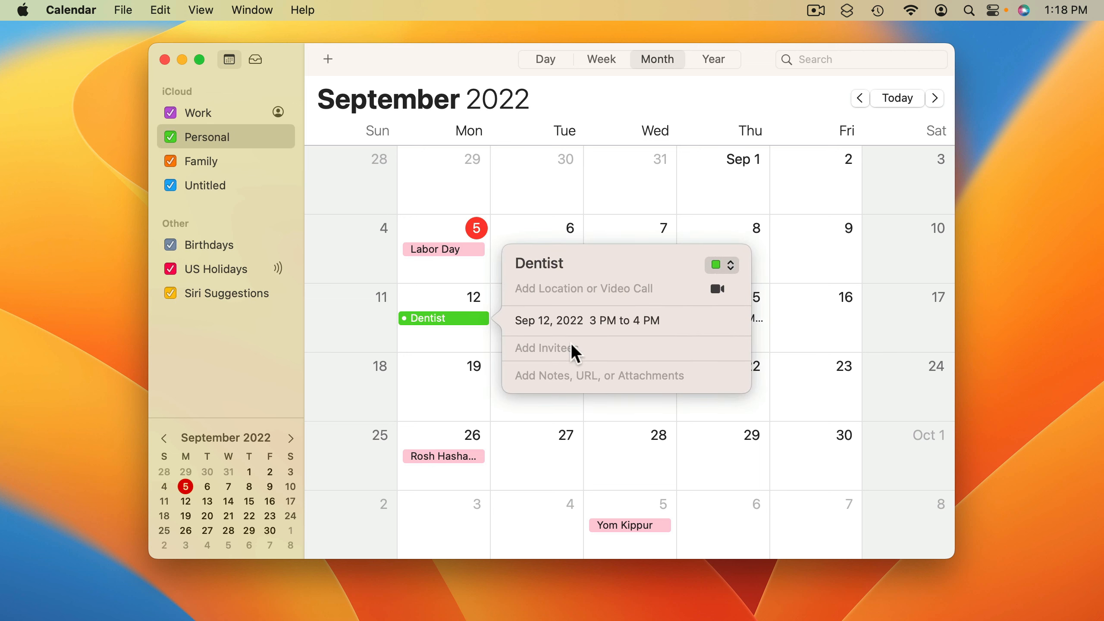
click(683, 321)
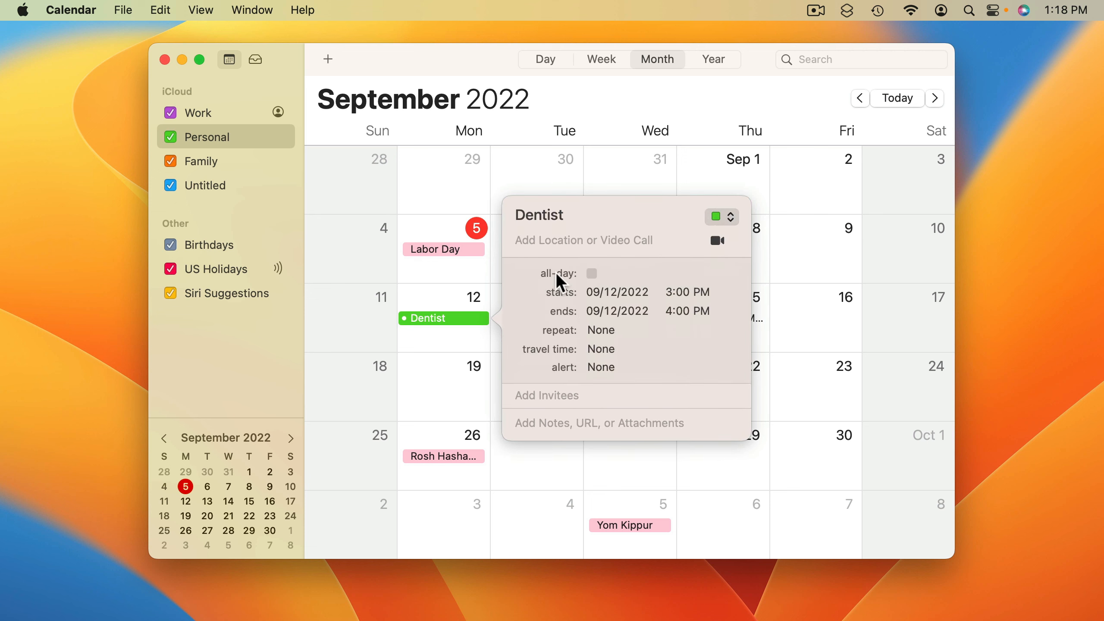
click(601, 368)
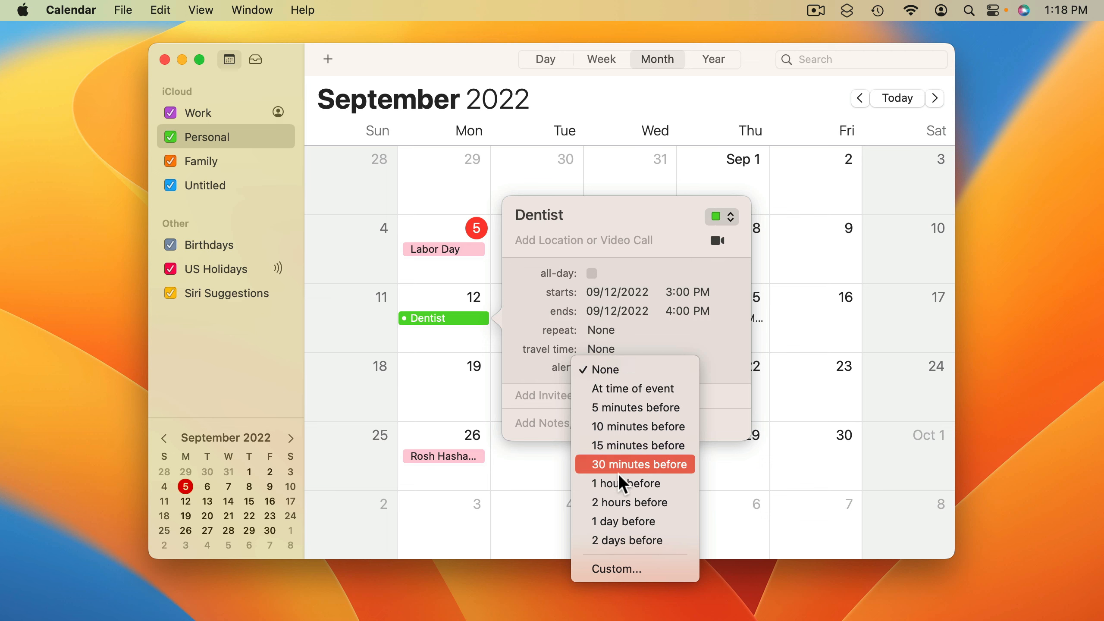
click(623, 486)
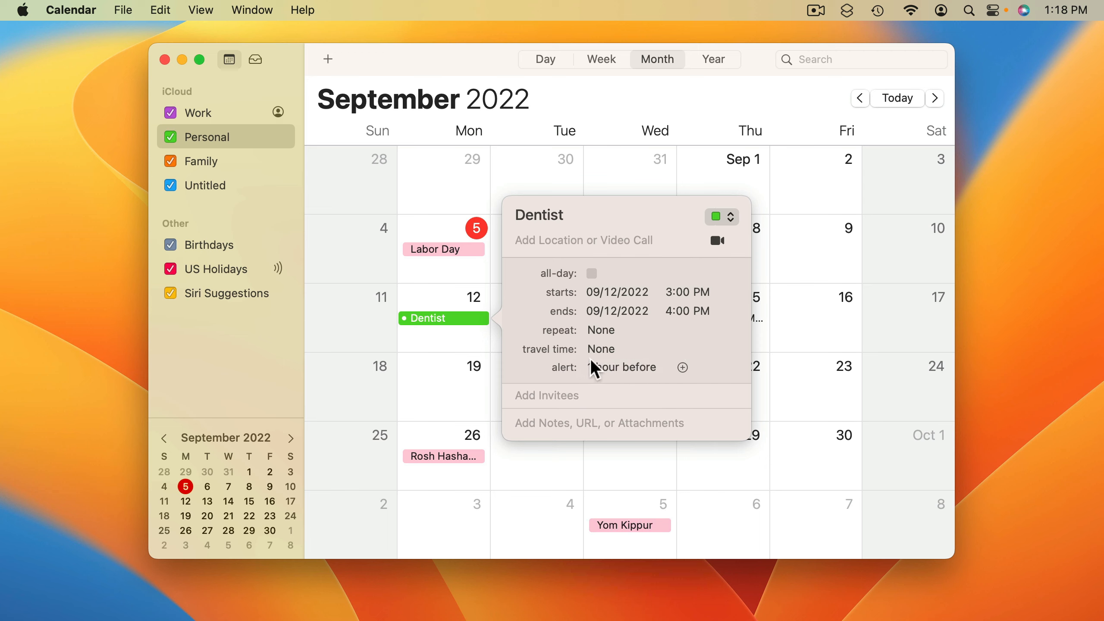
click(683, 368)
click(605, 376)
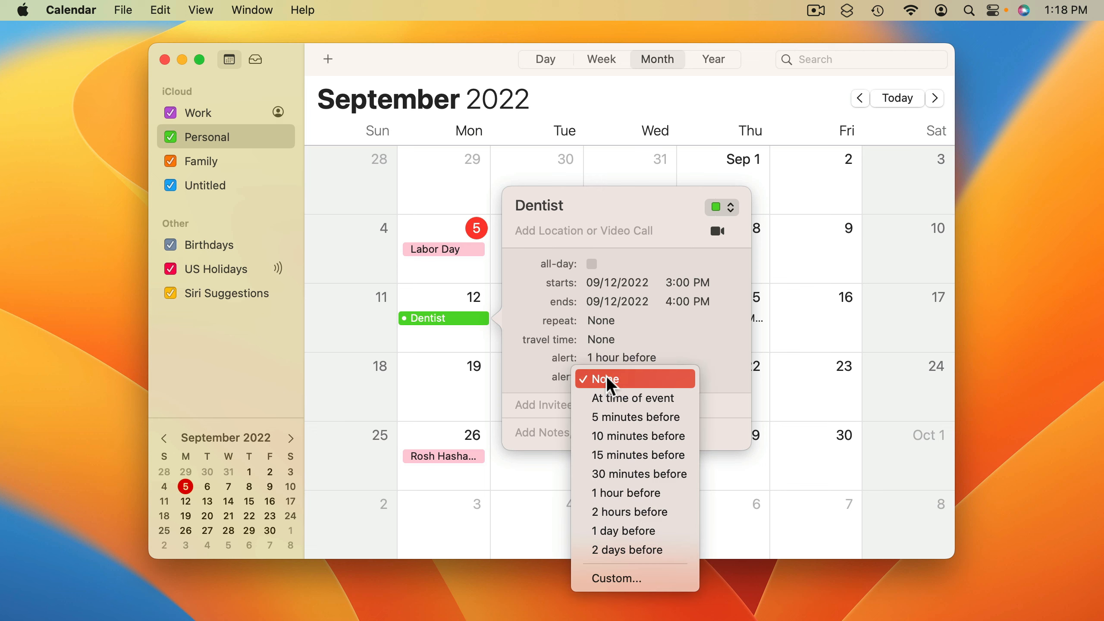
click(612, 537)
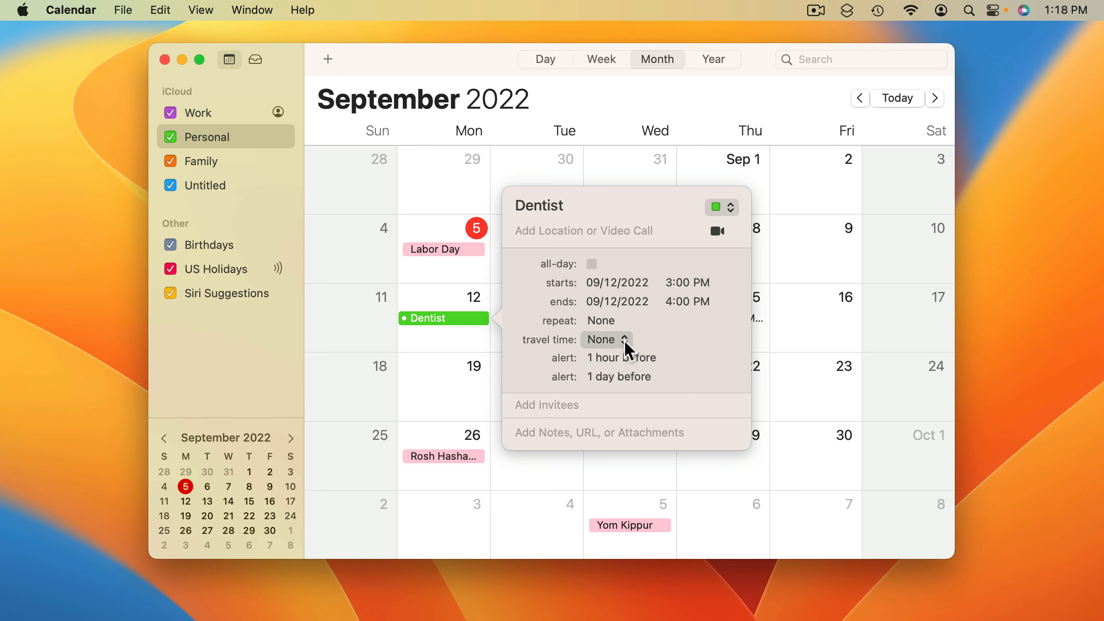
click(791, 329)
Set the September 15 lunch event to repeat with a custom monthly frequency and check its occurrence in October
double_click(724, 323)
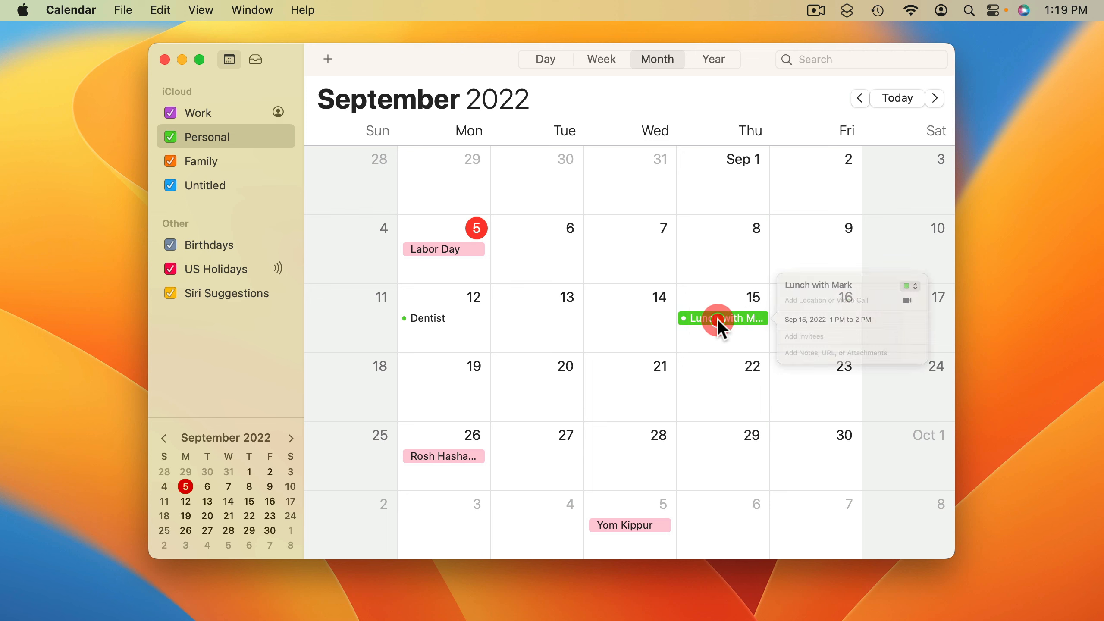
click(816, 322)
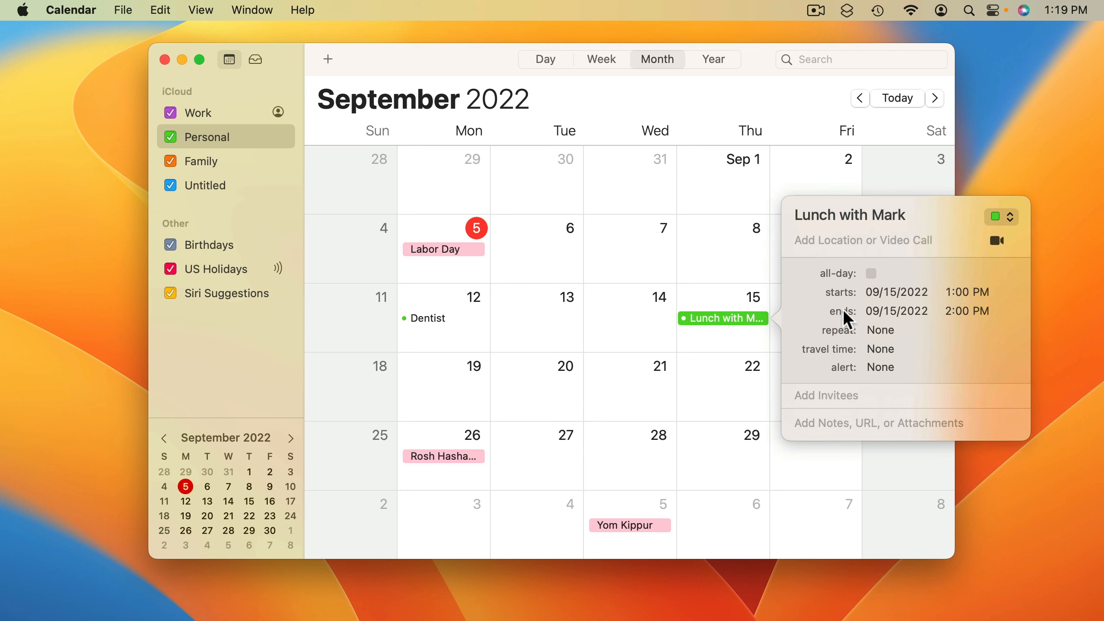
click(879, 333)
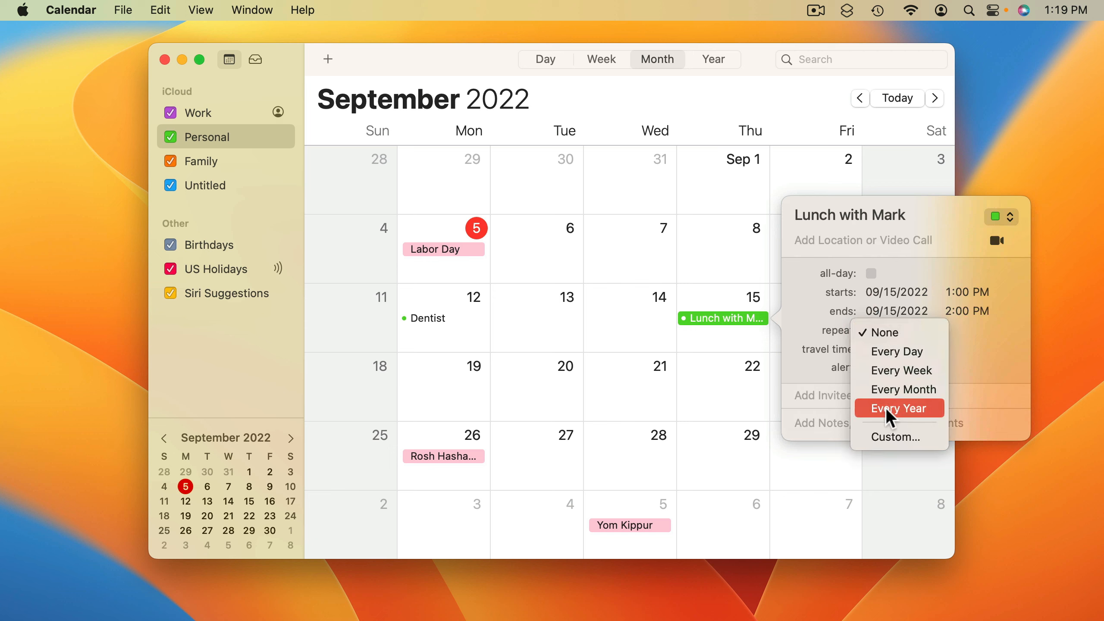
click(890, 437)
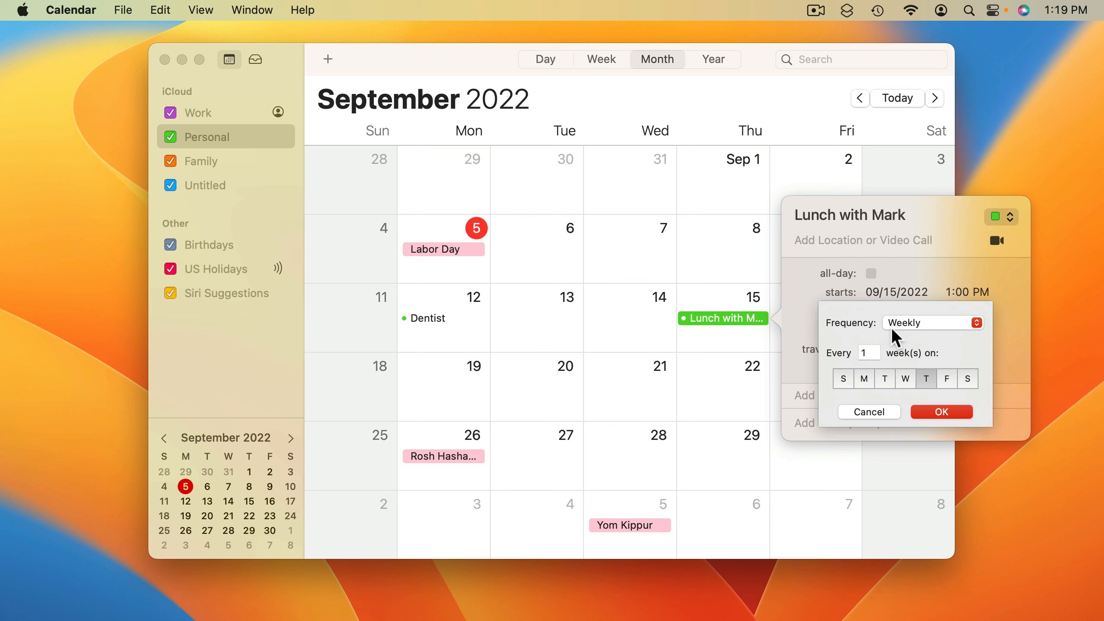
click(912, 324)
click(917, 347)
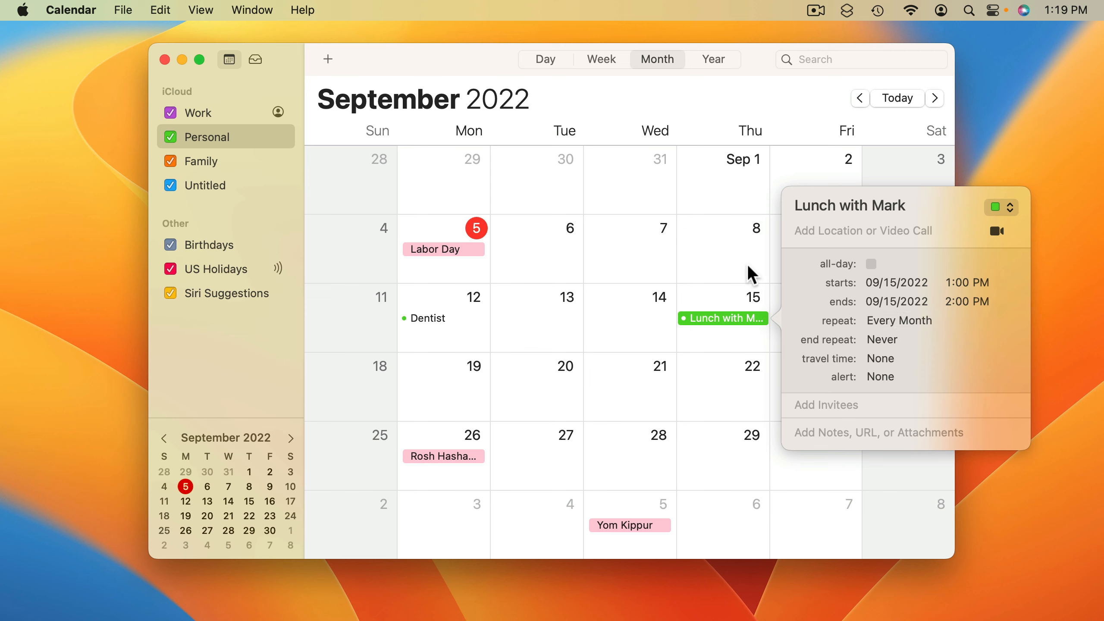
click(710, 257)
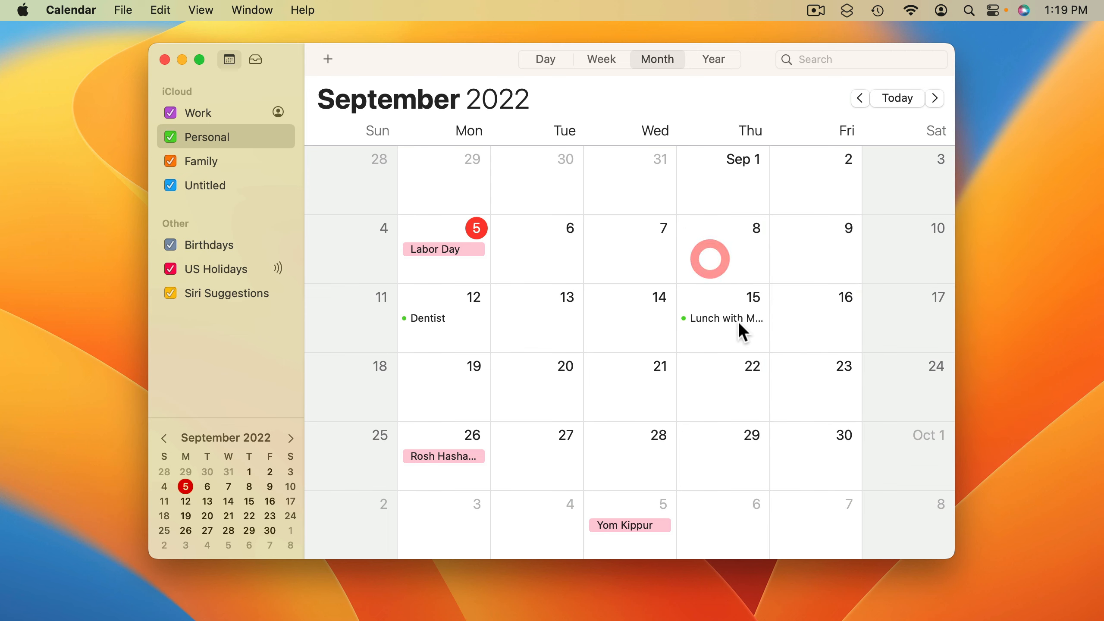
click(935, 99)
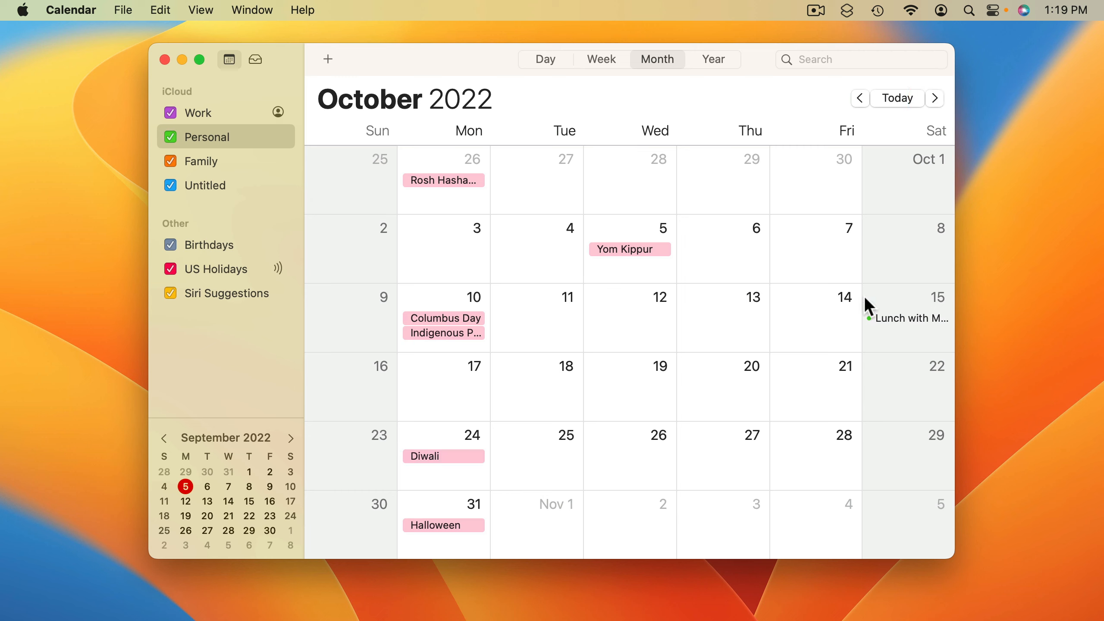
click(903, 317)
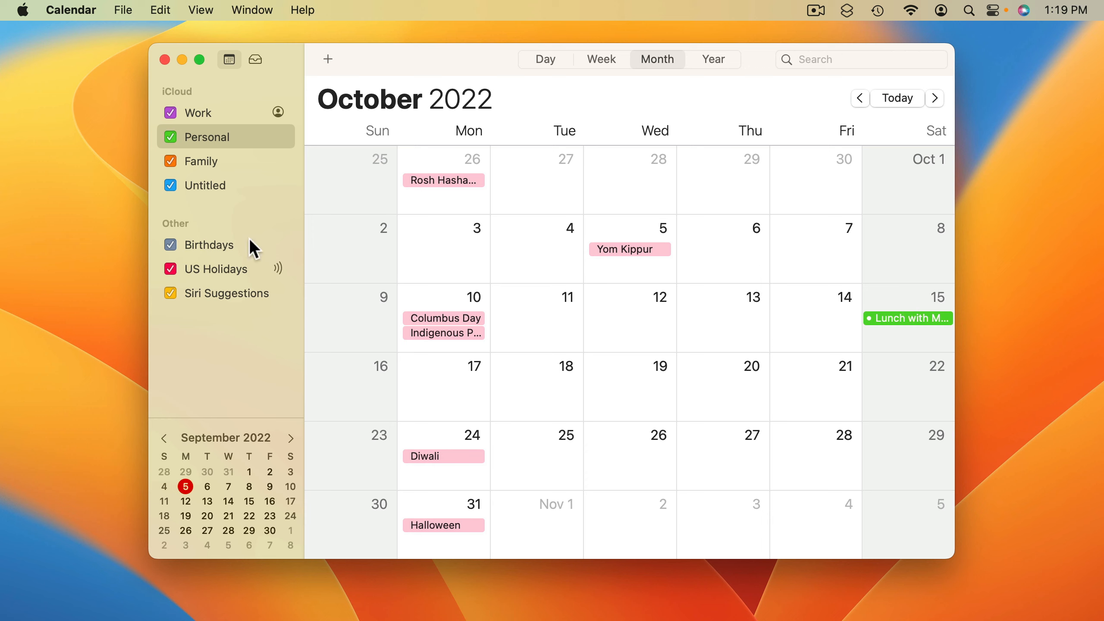
Switch the US Holidays calendar off and back on, and look at the Siri Suggestions and Birthdays calendars
click(171, 271)
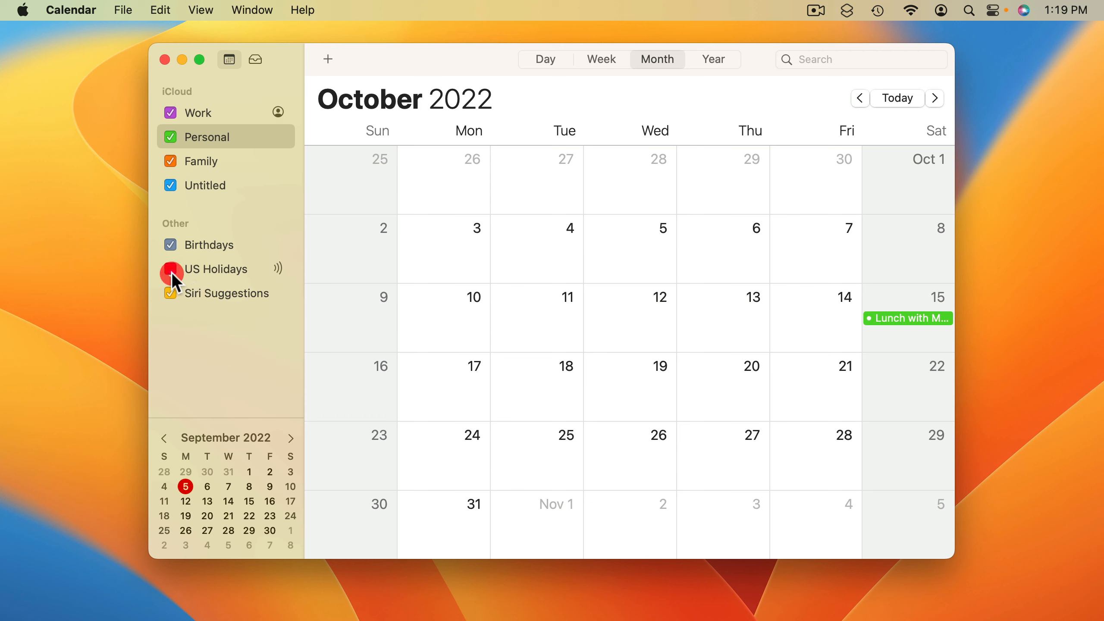
click(171, 271)
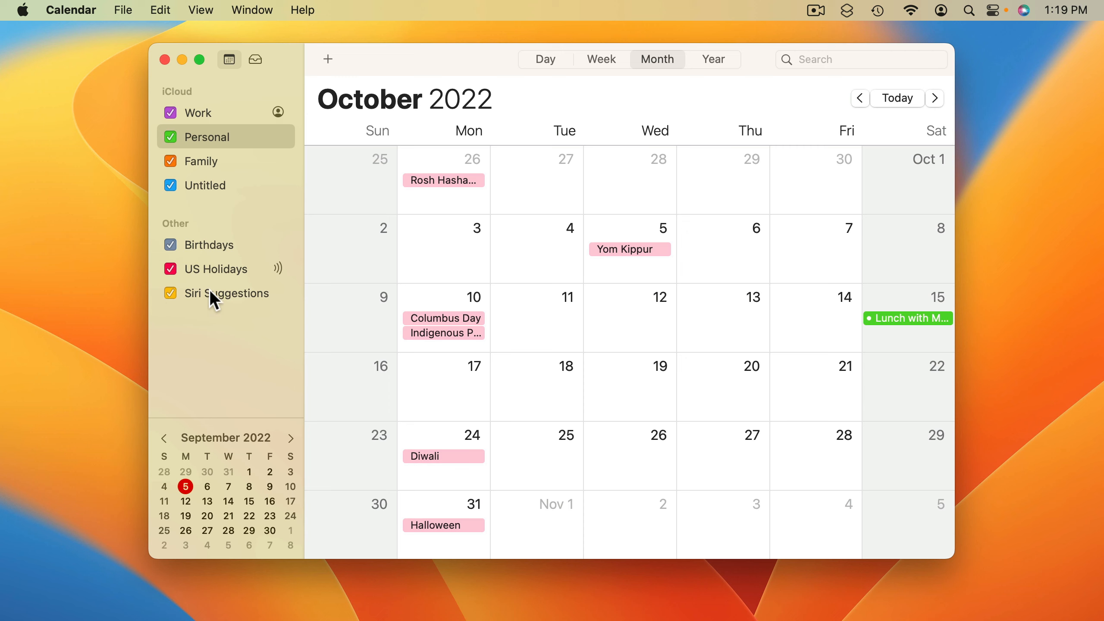
click(220, 296)
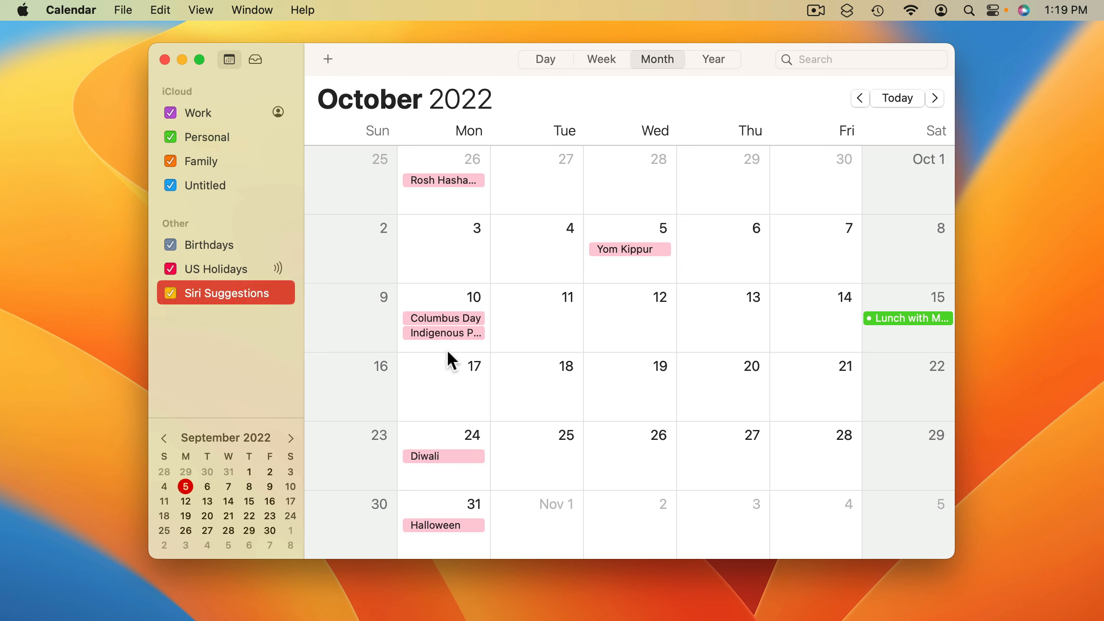
click(201, 250)
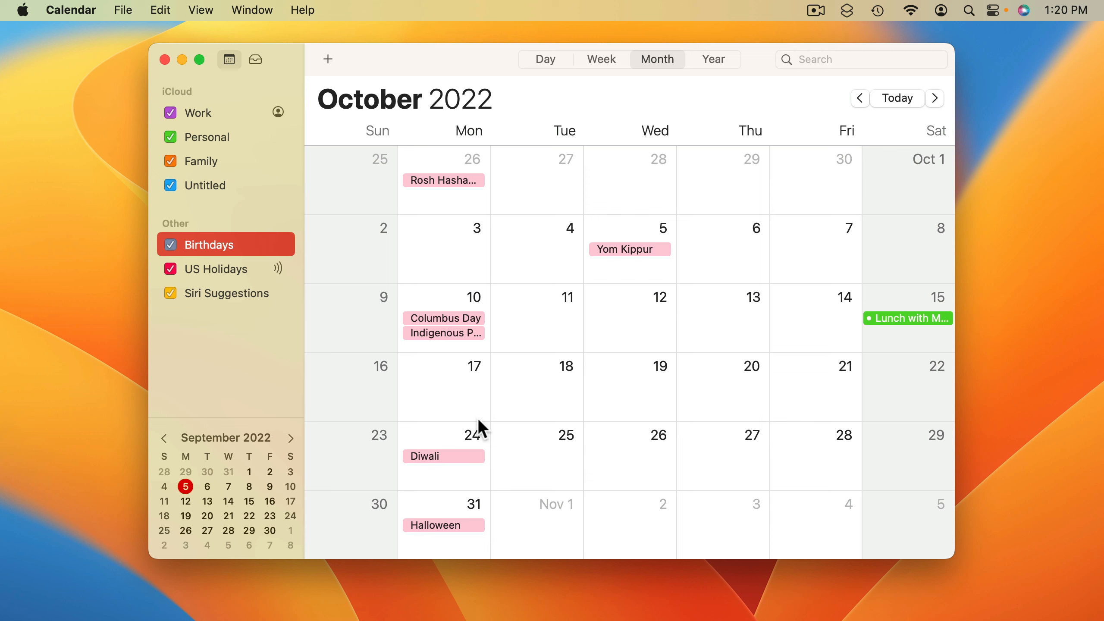
Look at the URL prompt for a new calendar subscription and dismiss it without subscribing
click(123, 10)
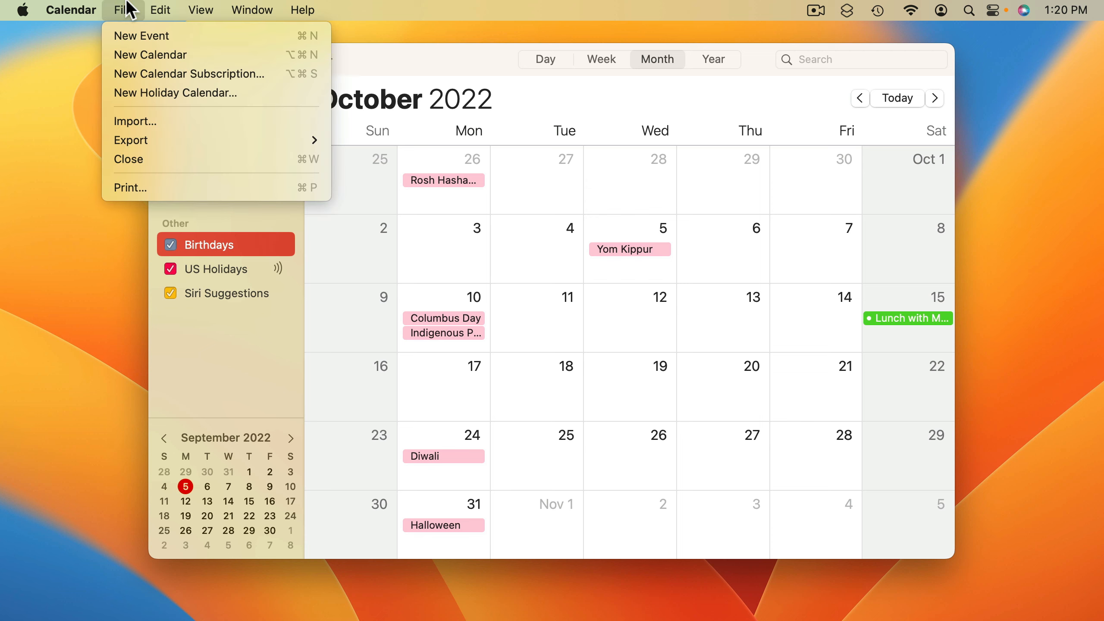
click(123, 74)
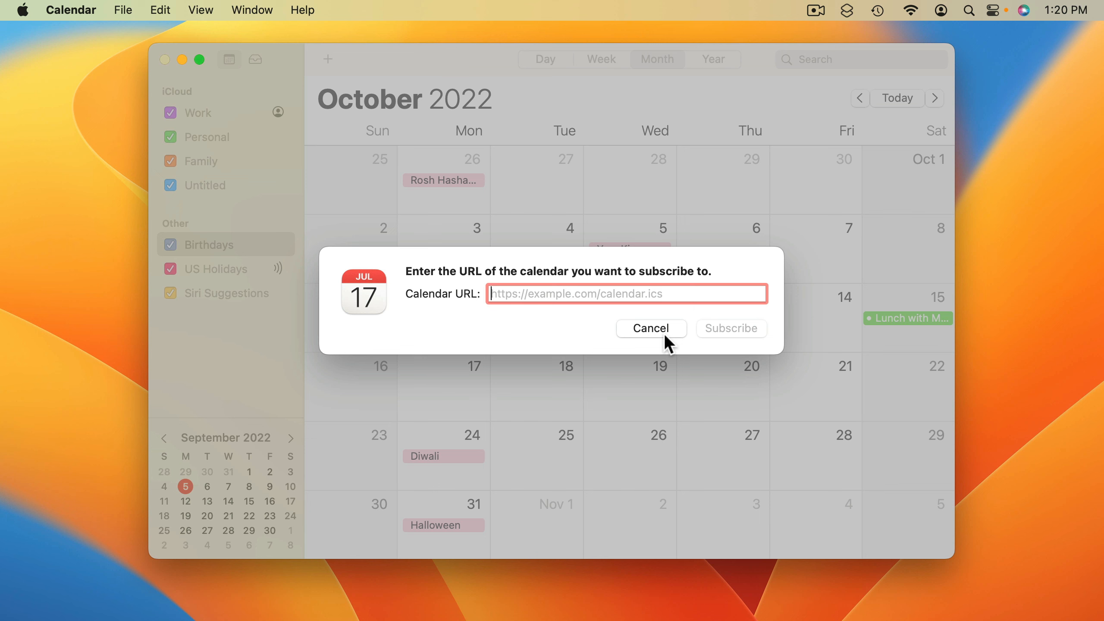
click(664, 334)
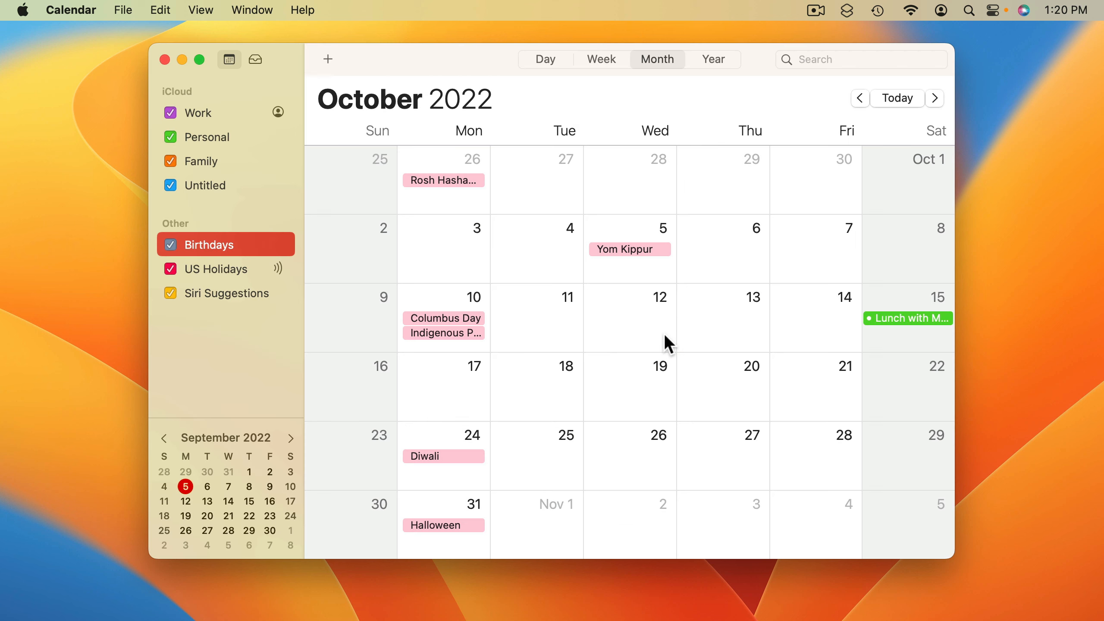